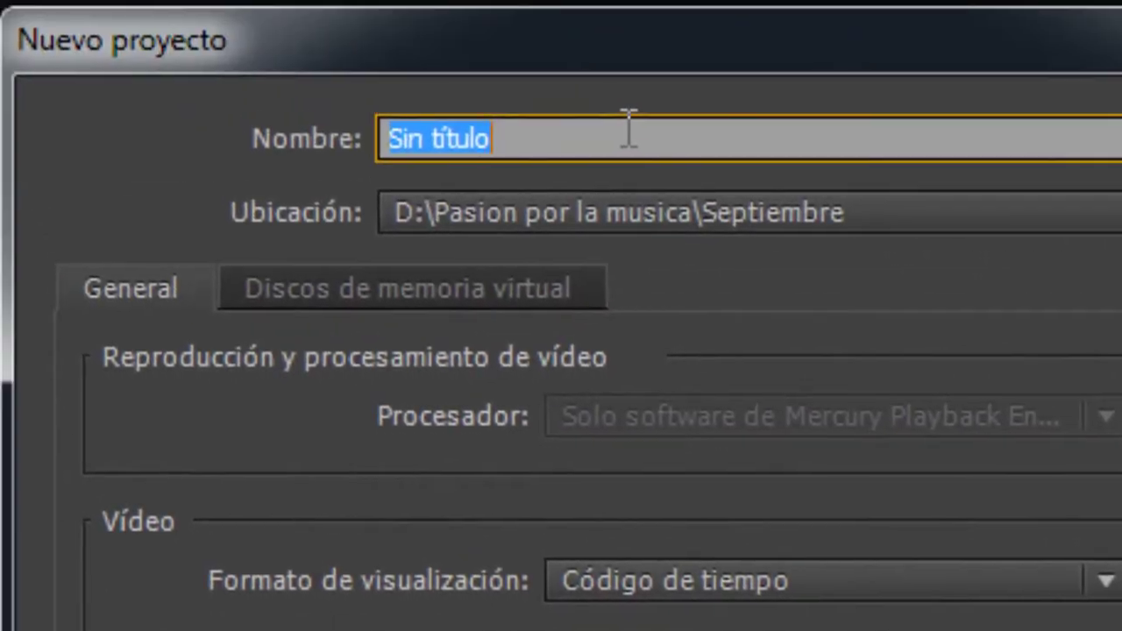
Create a project named Croma stored in D:\Audiovision\Gestion 2014\Adobe Premier\Croma
{"action": "type", "text": "c"}
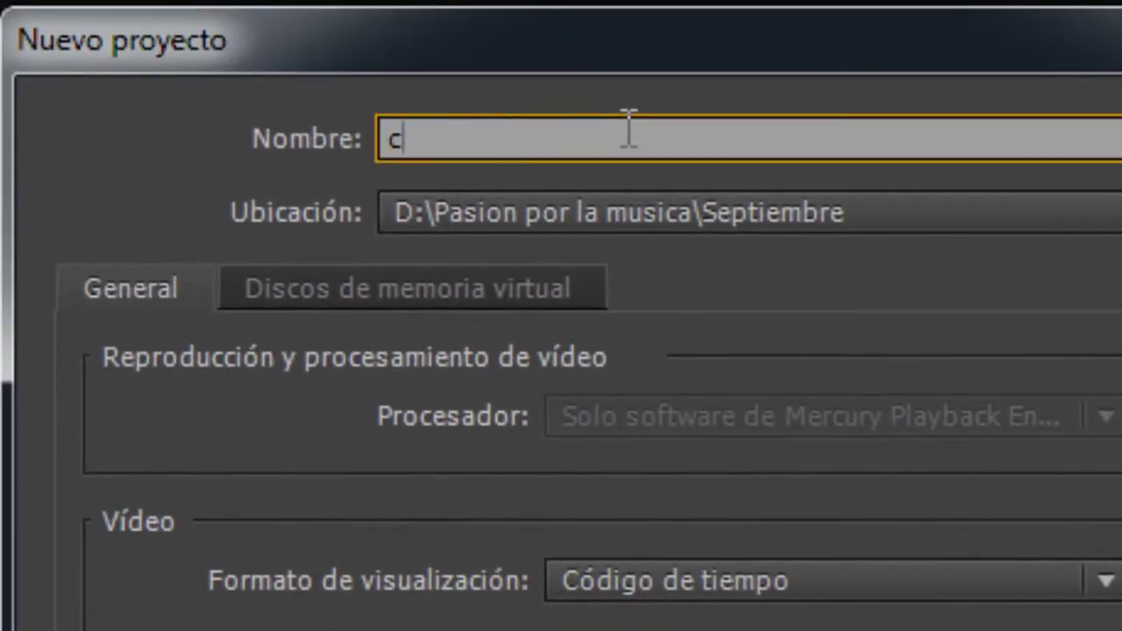
{"action": "type", "text": "Croma"}
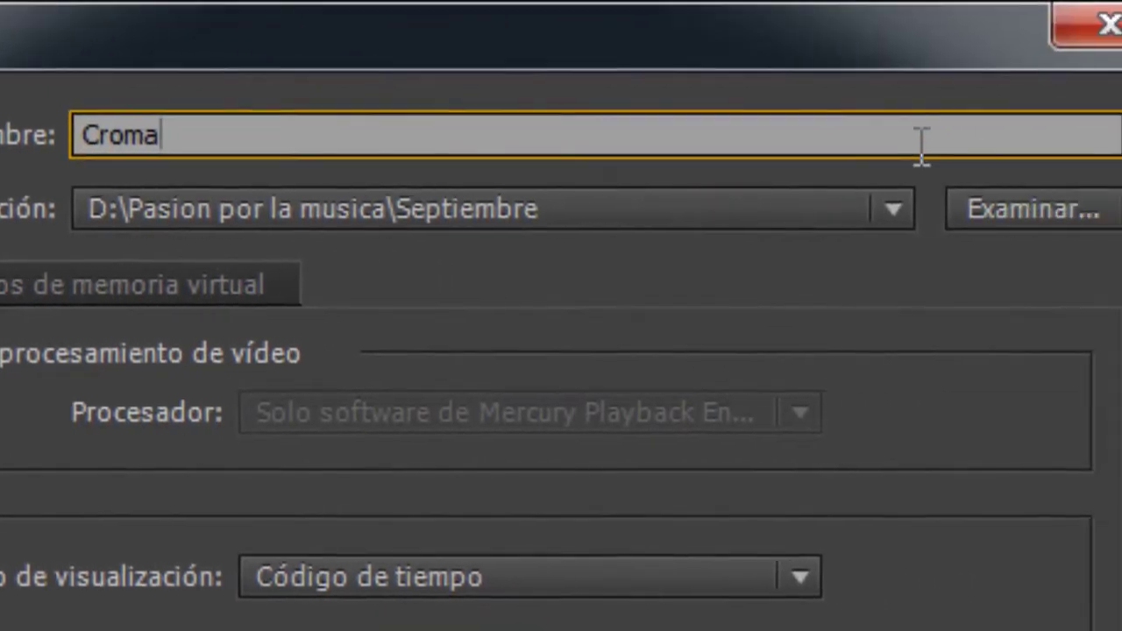
{"action": "left_click", "coordinate": [992, 222]}
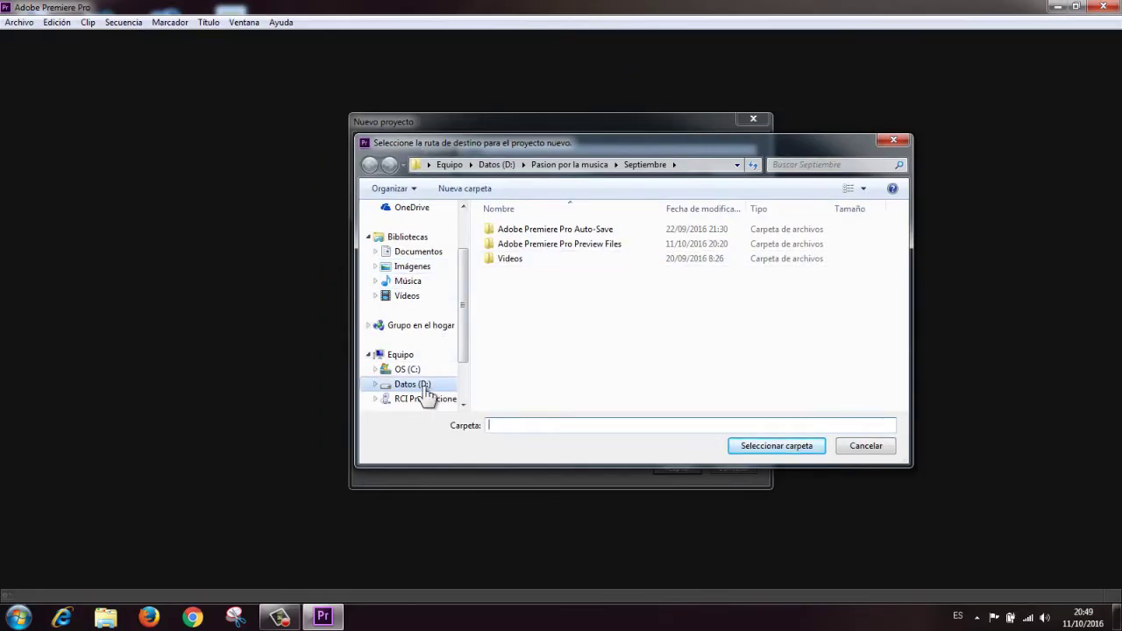
{"action": "left_click", "coordinate": [424, 388]}
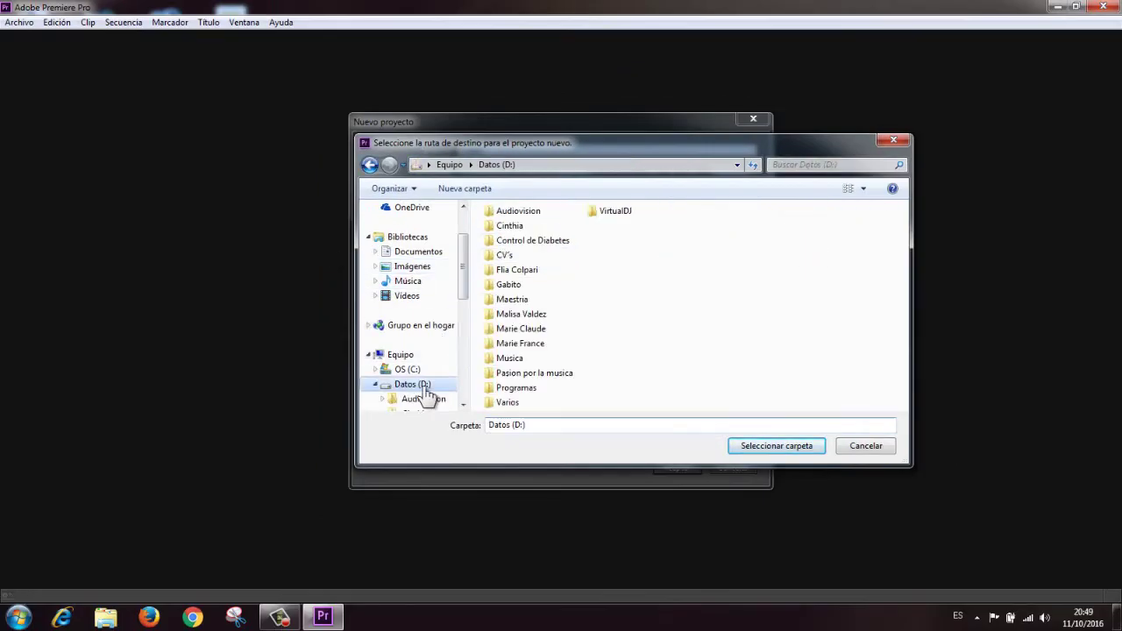
{"action": "double_click", "coordinate": [515, 215]}
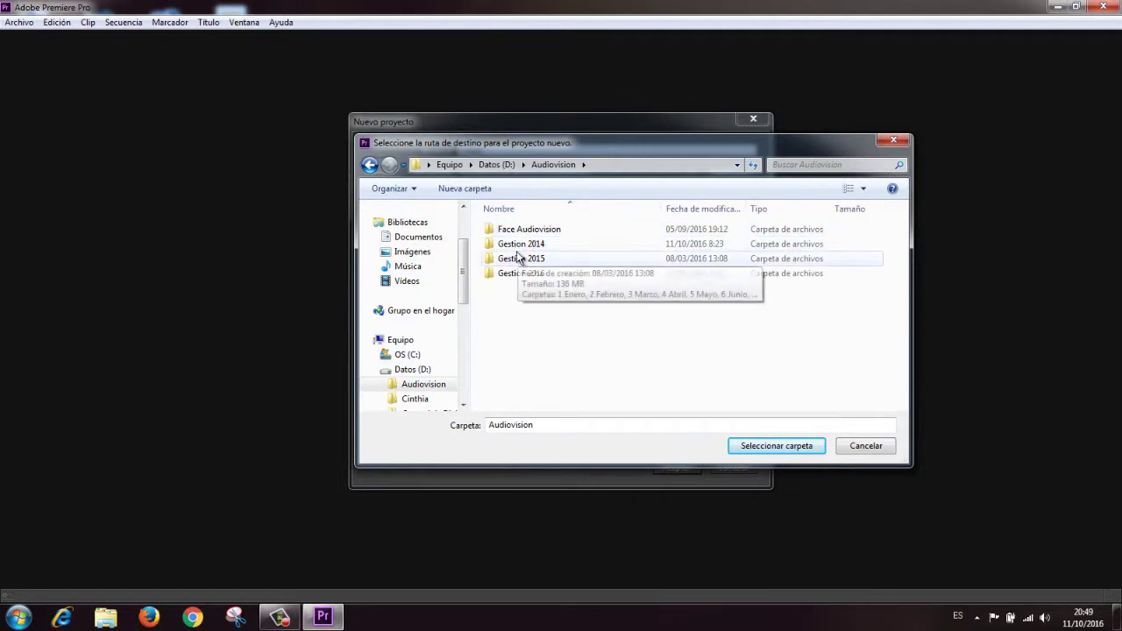
{"action": "double_click", "coordinate": [519, 245]}
{"action": "double_click", "coordinate": [519, 231]}
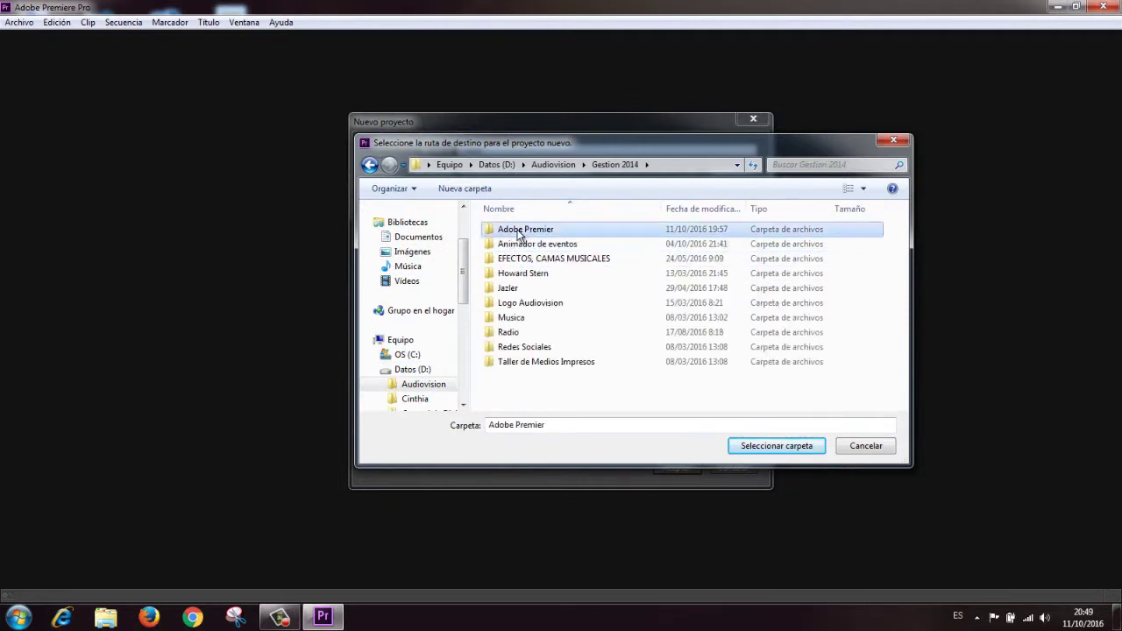
{"action": "left_click", "coordinate": [515, 233]}
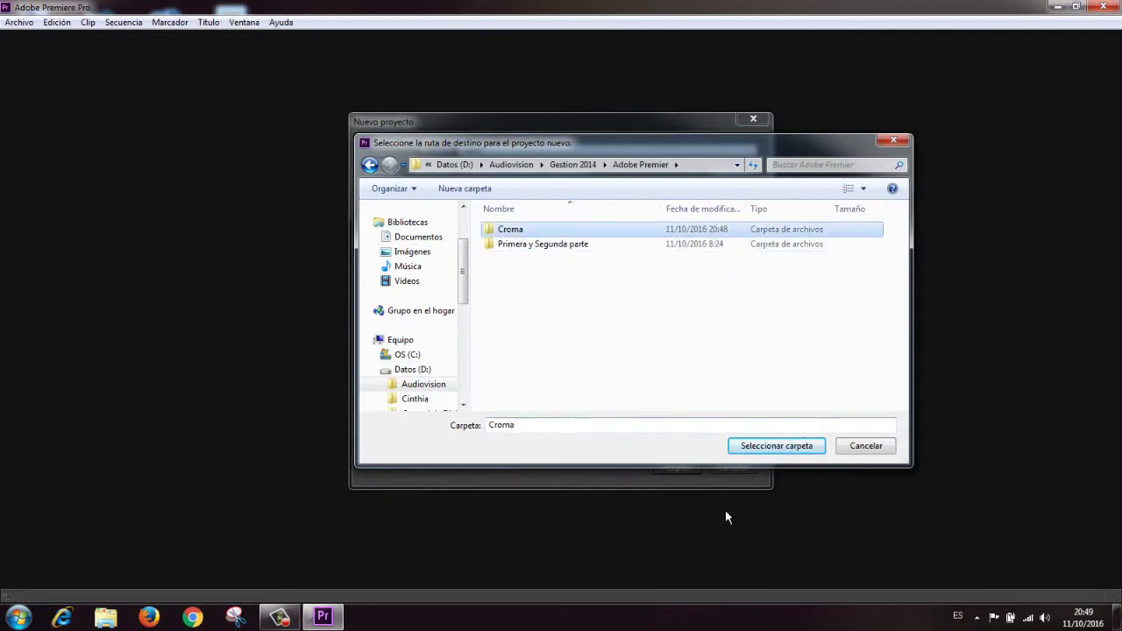
{"action": "left_click", "coordinate": [793, 449]}
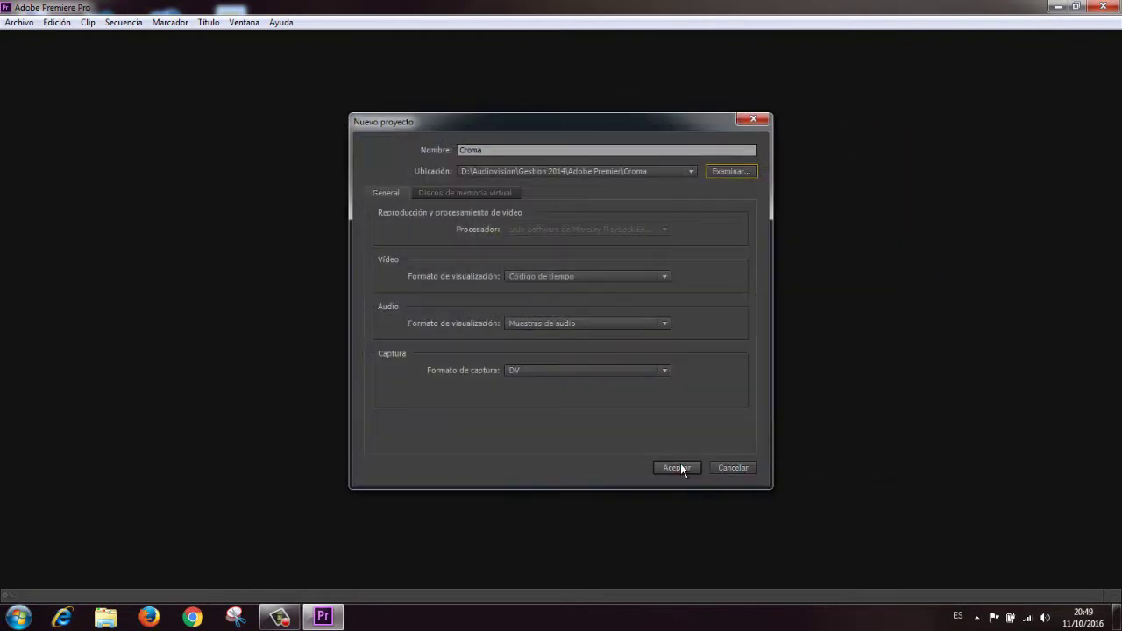
{"action": "left_click", "coordinate": [675, 469]}
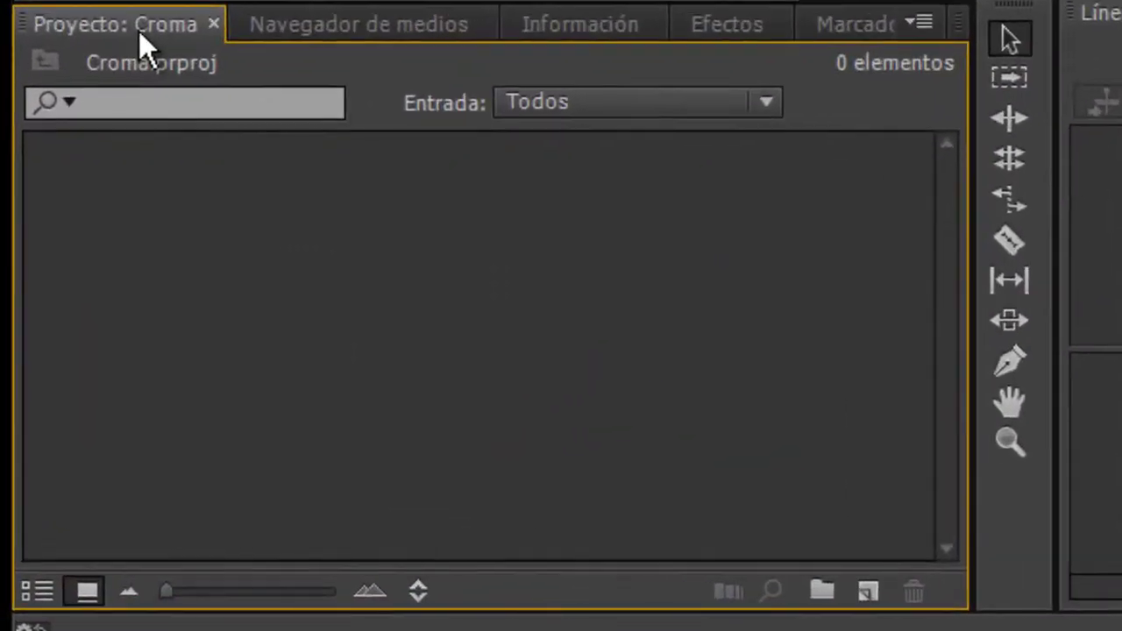
Create a new sequence named Croma with the preset already selected
{"action": "left_click", "coordinate": [868, 593]}
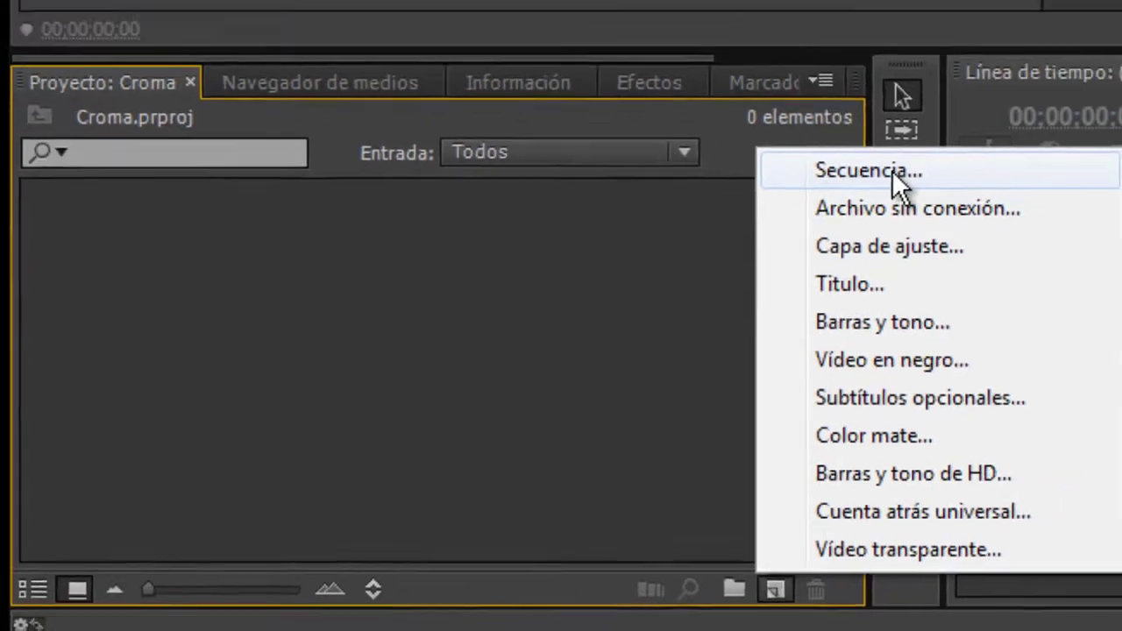
{"action": "left_click", "coordinate": [999, 122]}
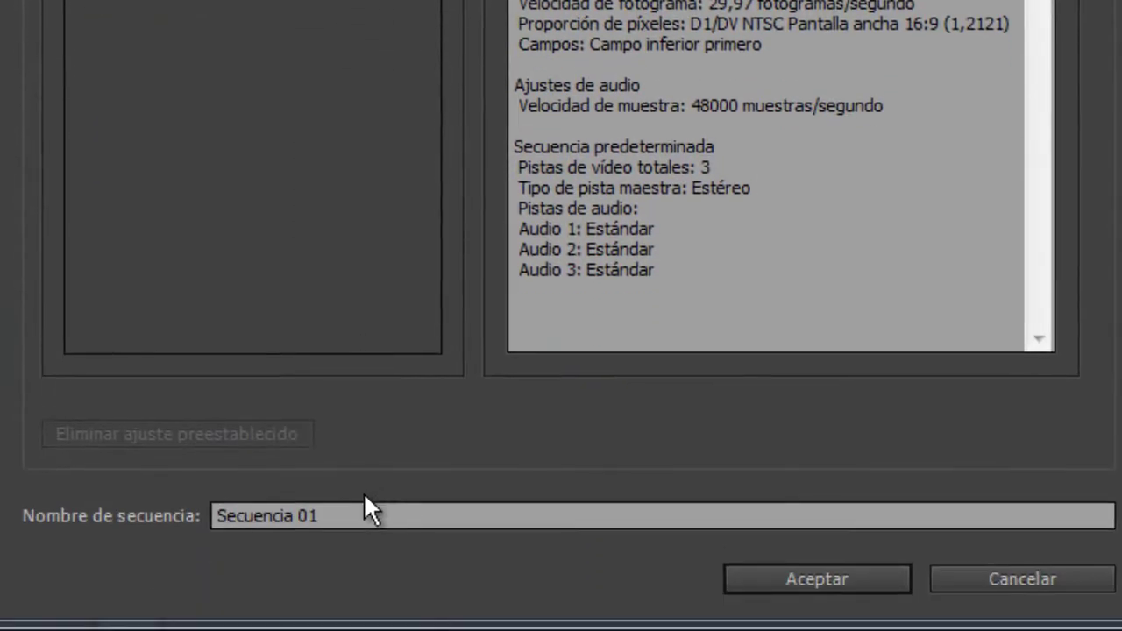
{"action": "left_click", "coordinate": [356, 524]}
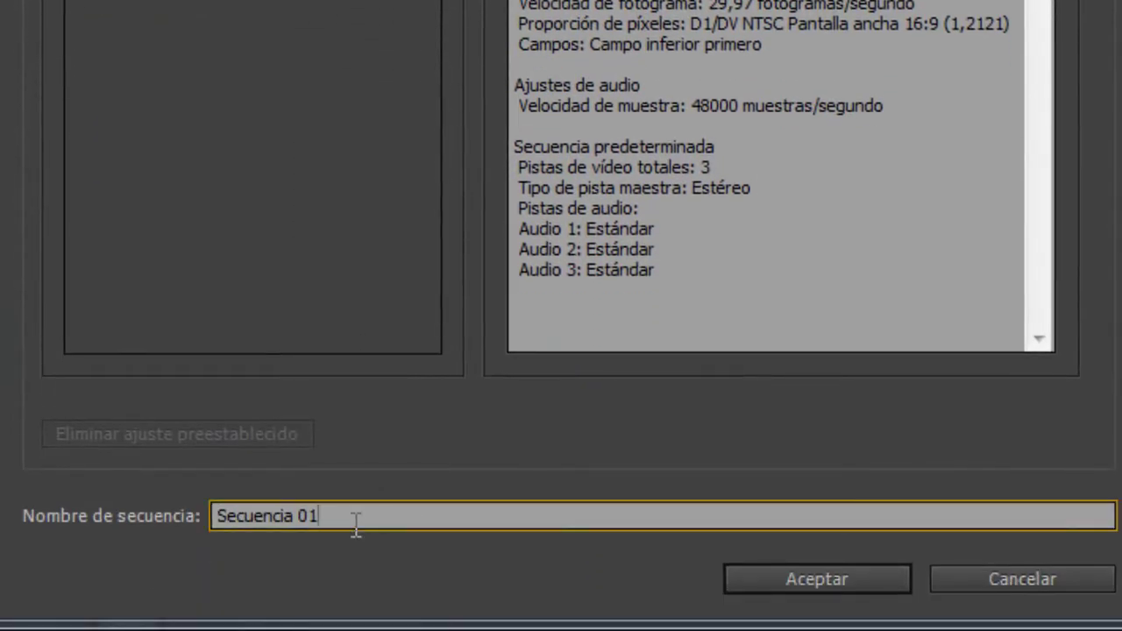
{"action": "left_click_drag", "start_coordinate": [356, 525], "coordinate": [0, 544]}
{"action": "type", "text": "Croma"}
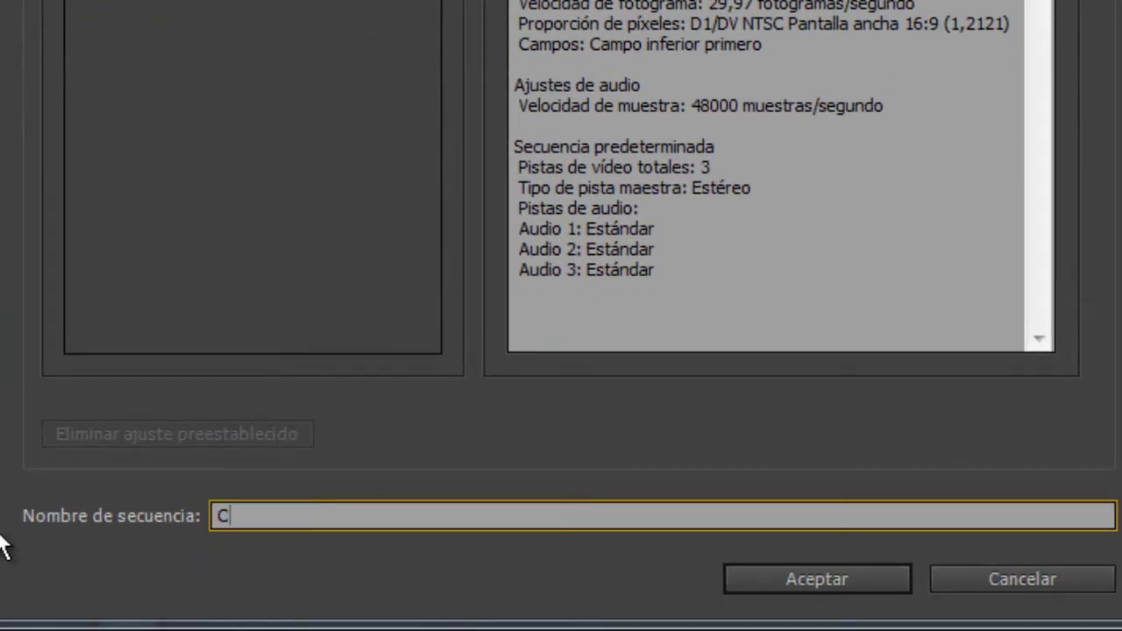
{"action": "left_click", "coordinate": [810, 574]}
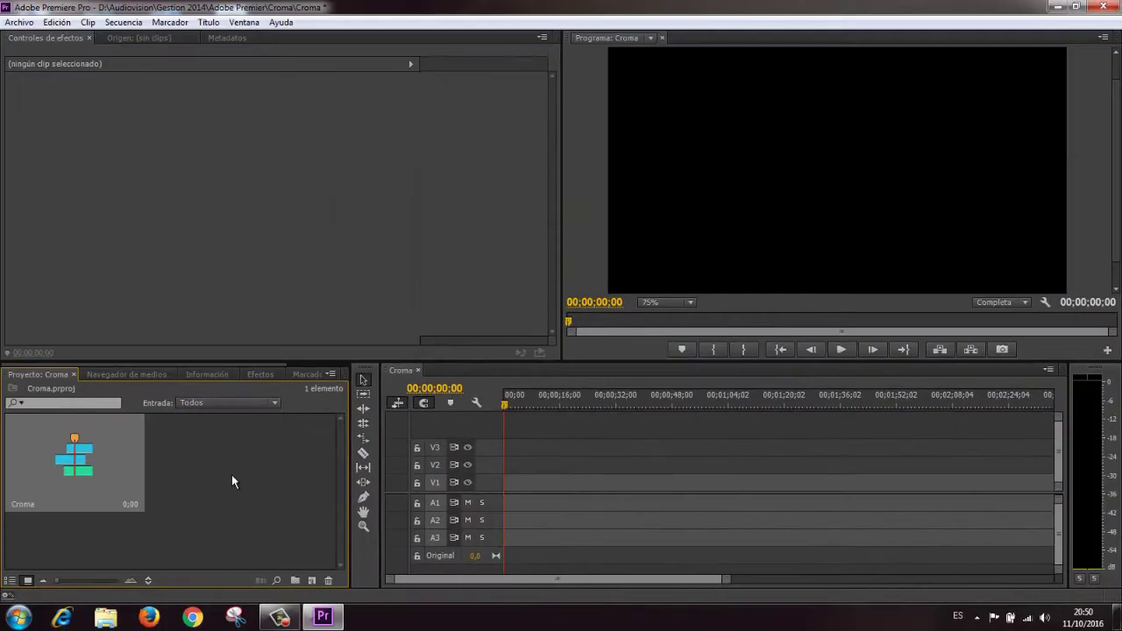
Import the Batalla video and the images picture from the Croma folder into the project
{"action": "double_click", "coordinate": [232, 474]}
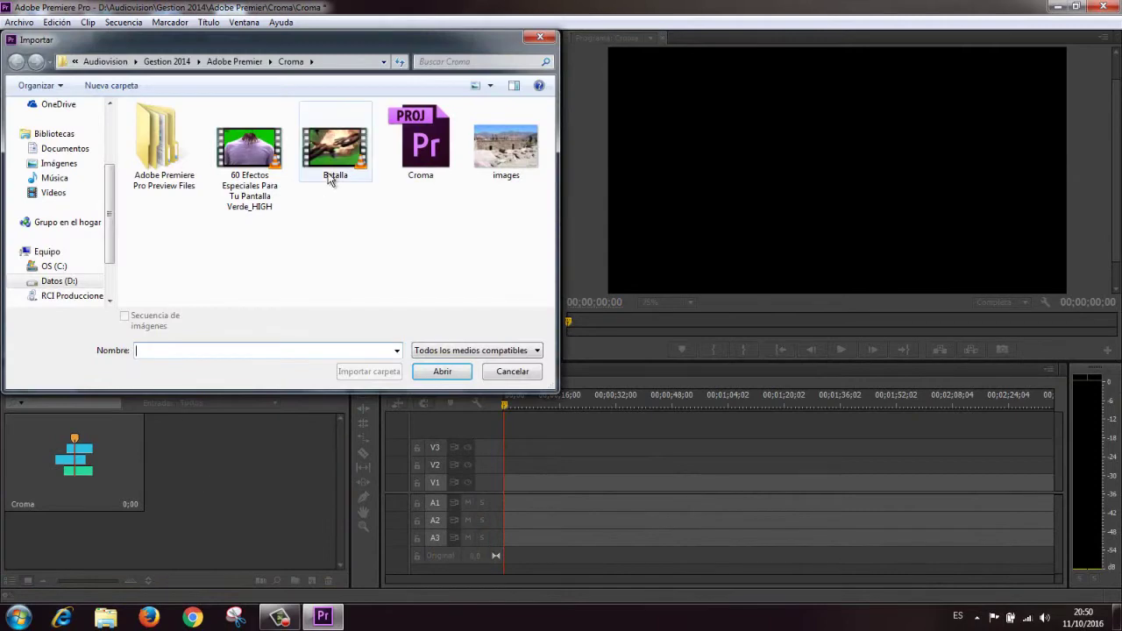
{"action": "left_click", "coordinate": [331, 176]}
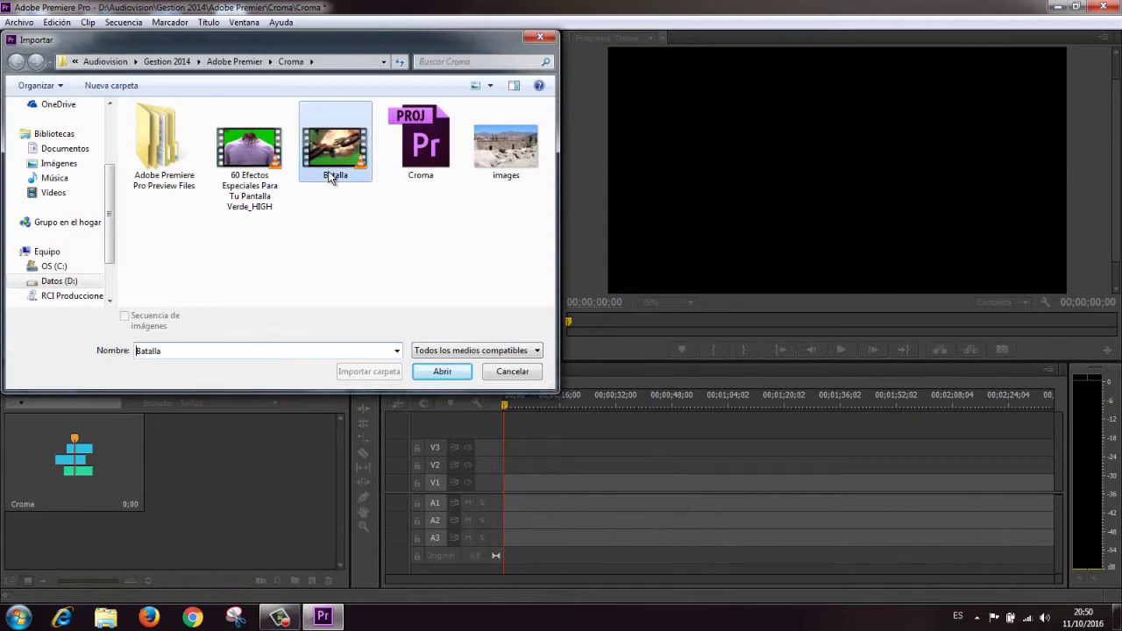
{"action": "left_click", "coordinate": [505, 171], "text": "shift"}
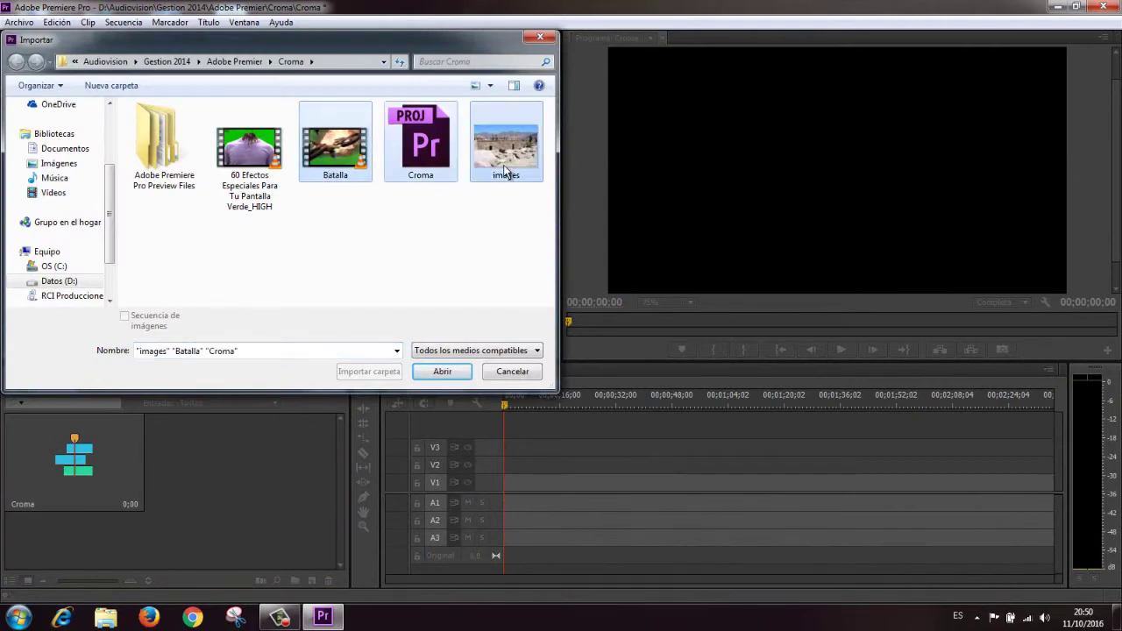
{"action": "left_click", "coordinate": [329, 176]}
{"action": "left_click", "coordinate": [517, 160], "text": "ctrl"}
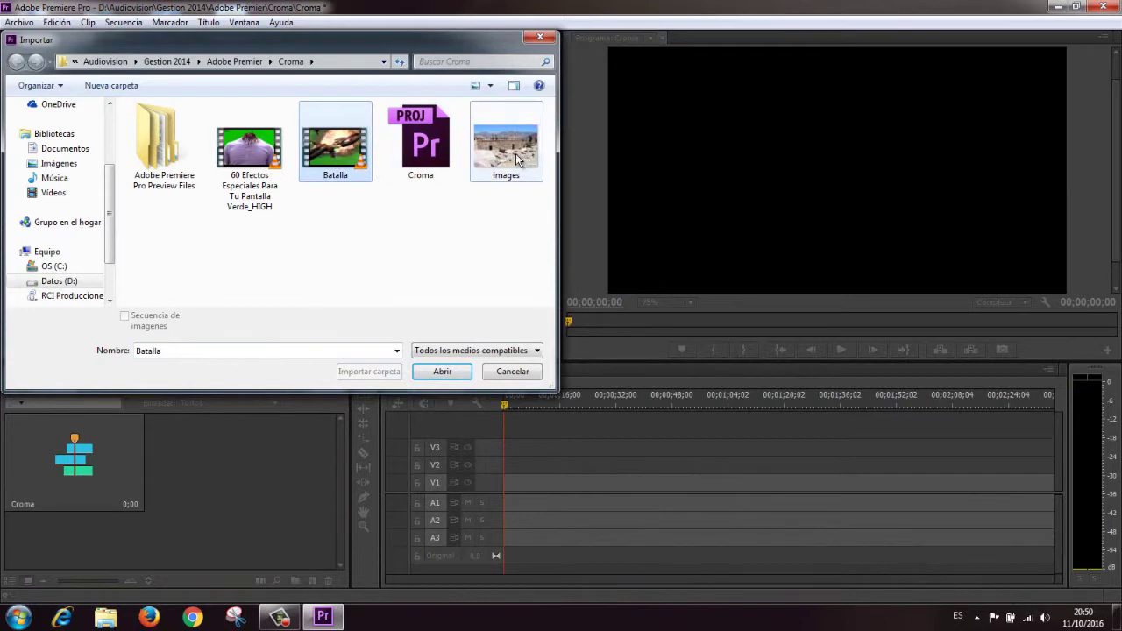
{"action": "left_click", "coordinate": [443, 372]}
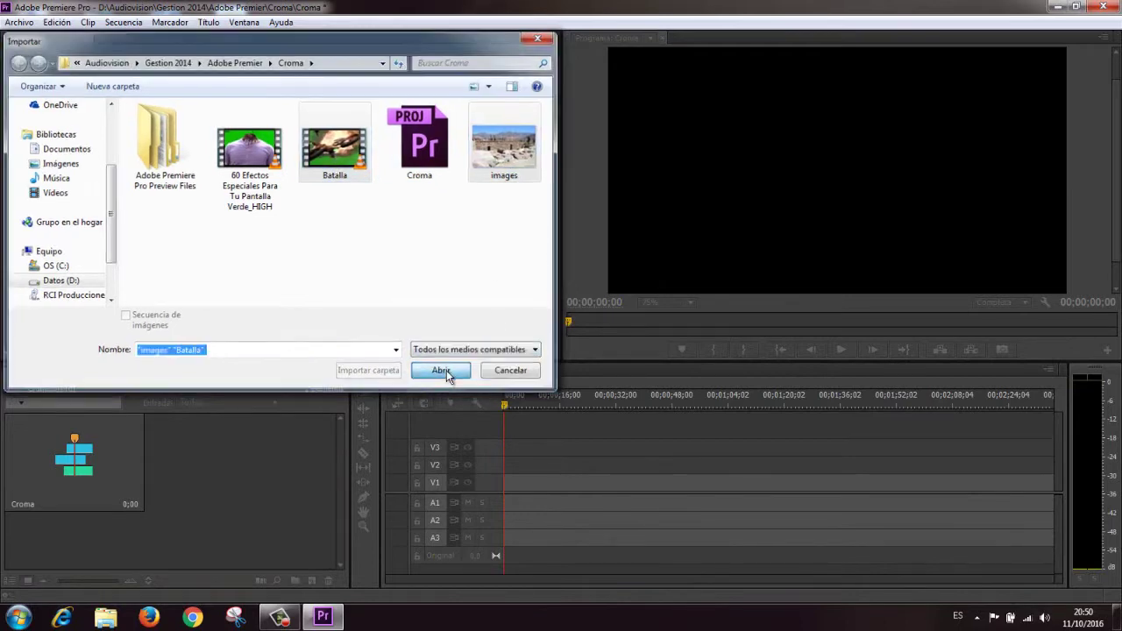
Place images.jpg at the start of video track V1 and scale it to the frame size
{"action": "left_click_drag", "start_coordinate": [283, 463], "coordinate": [517, 485]}
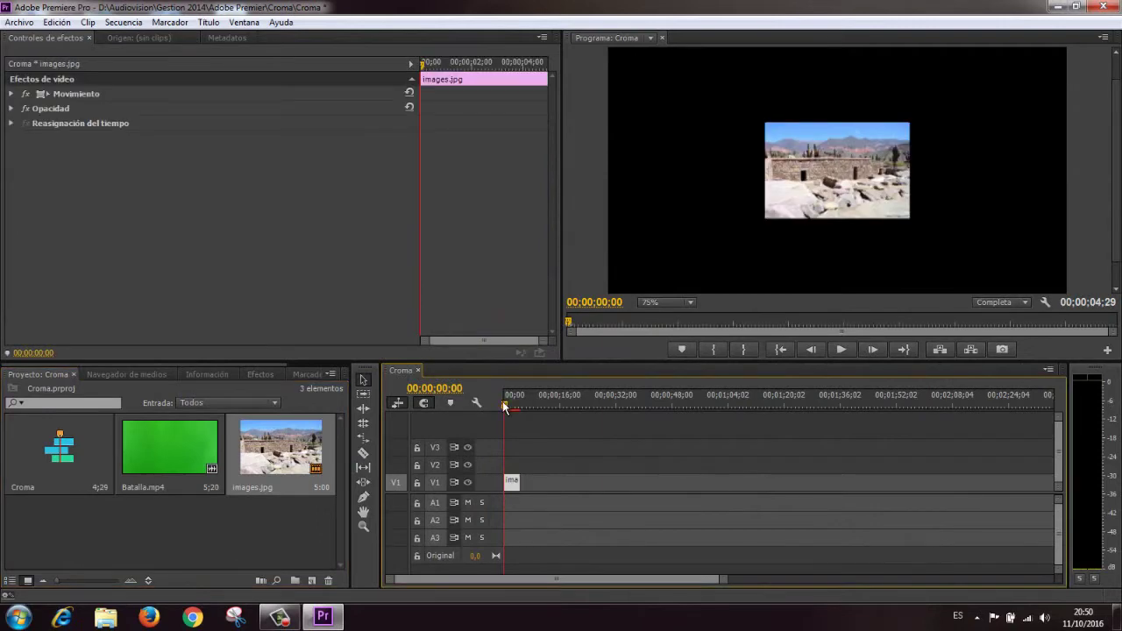
{"action": "left_click_drag", "start_coordinate": [505, 406], "coordinate": [514, 406]}
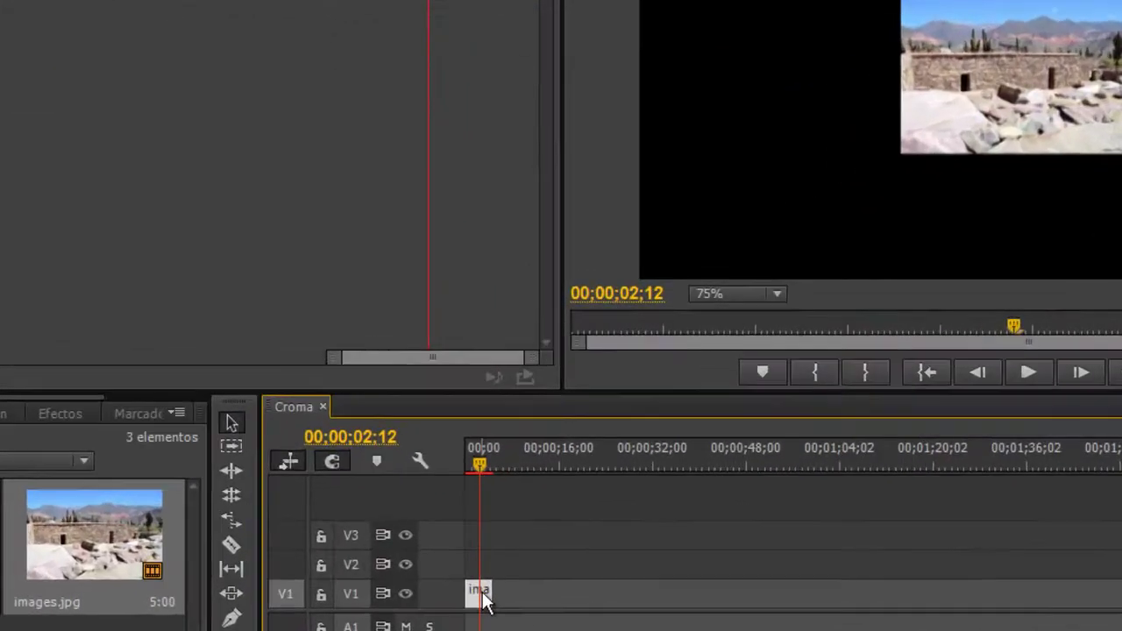
{"action": "right_click", "coordinate": [485, 600]}
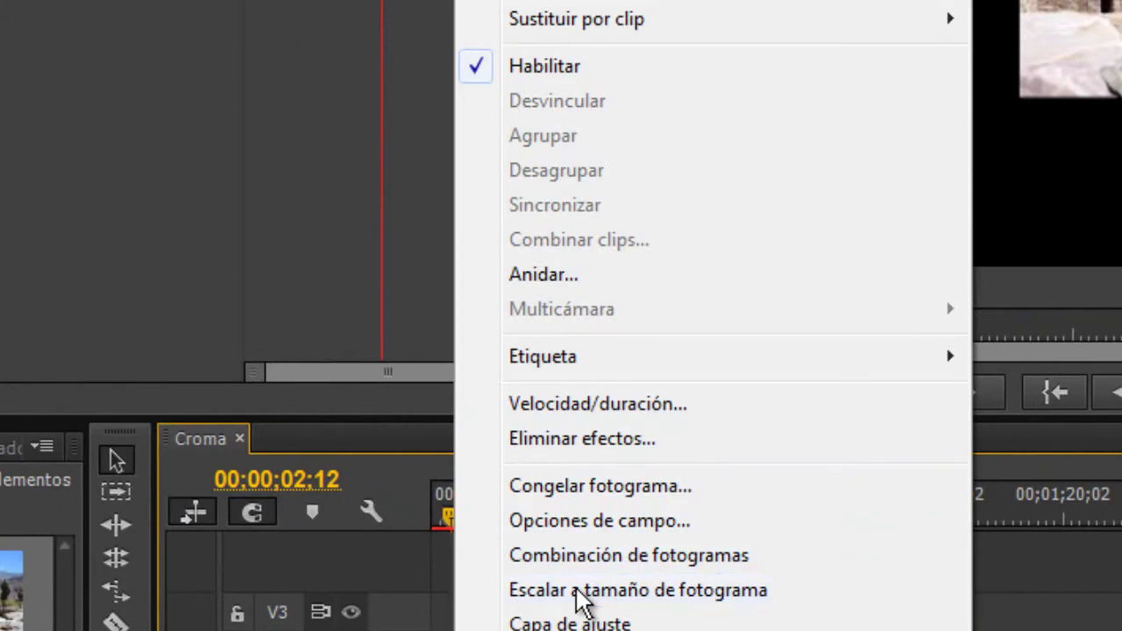
{"action": "left_click", "coordinate": [579, 592]}
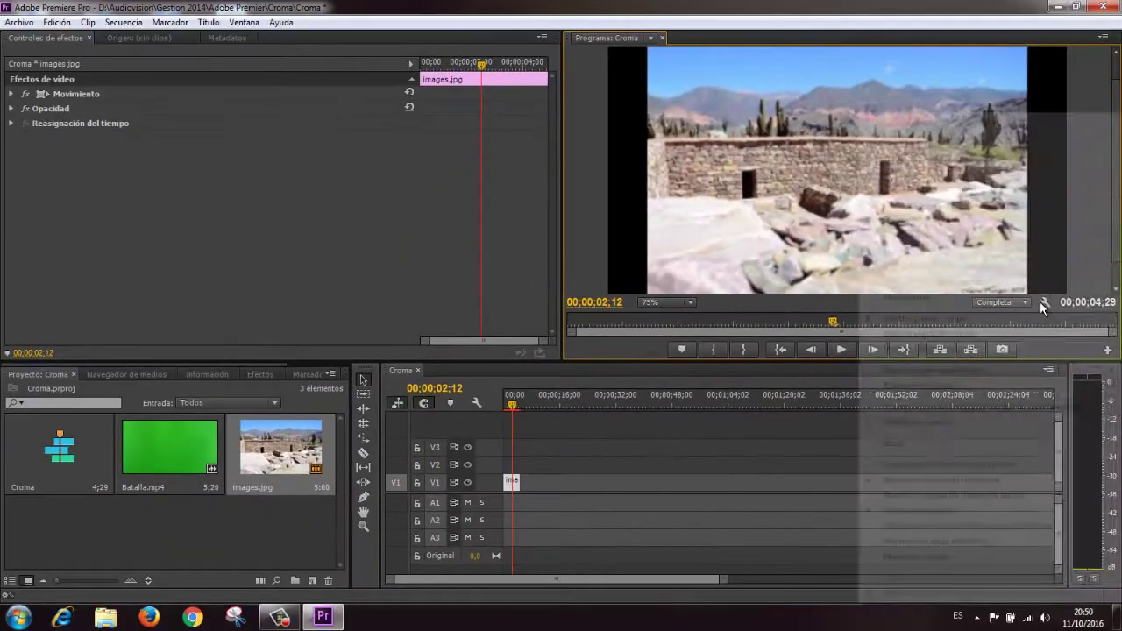
Turn on the safe margins in the program monitor and enlarge the background image to nearly fill the frame width
{"action": "left_click", "coordinate": [1045, 303]}
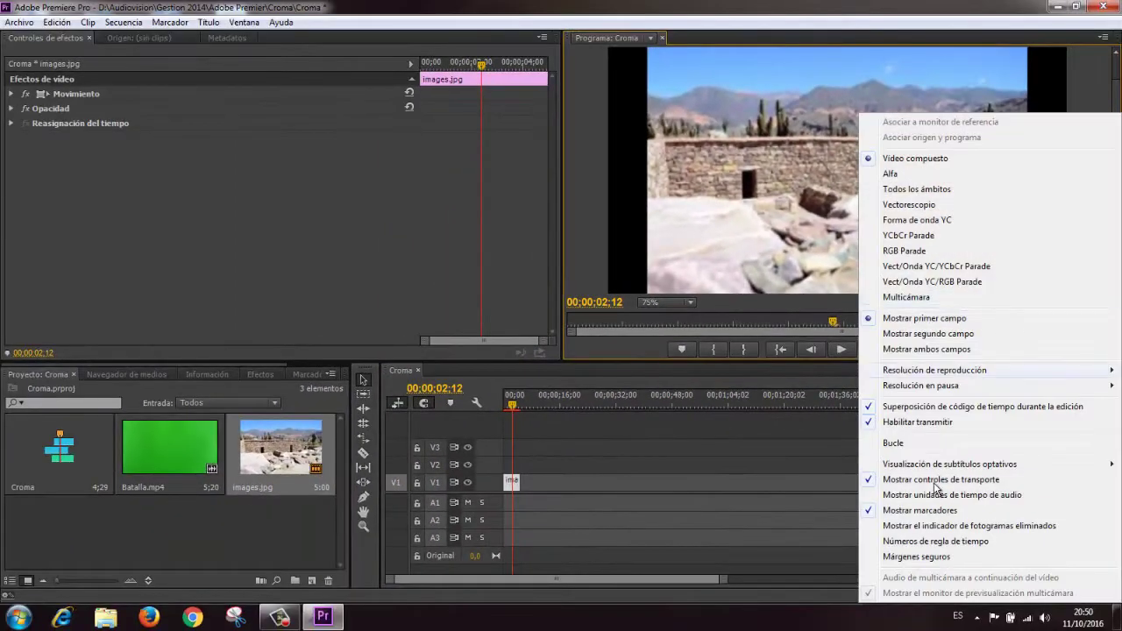
{"action": "left_click", "coordinate": [901, 558]}
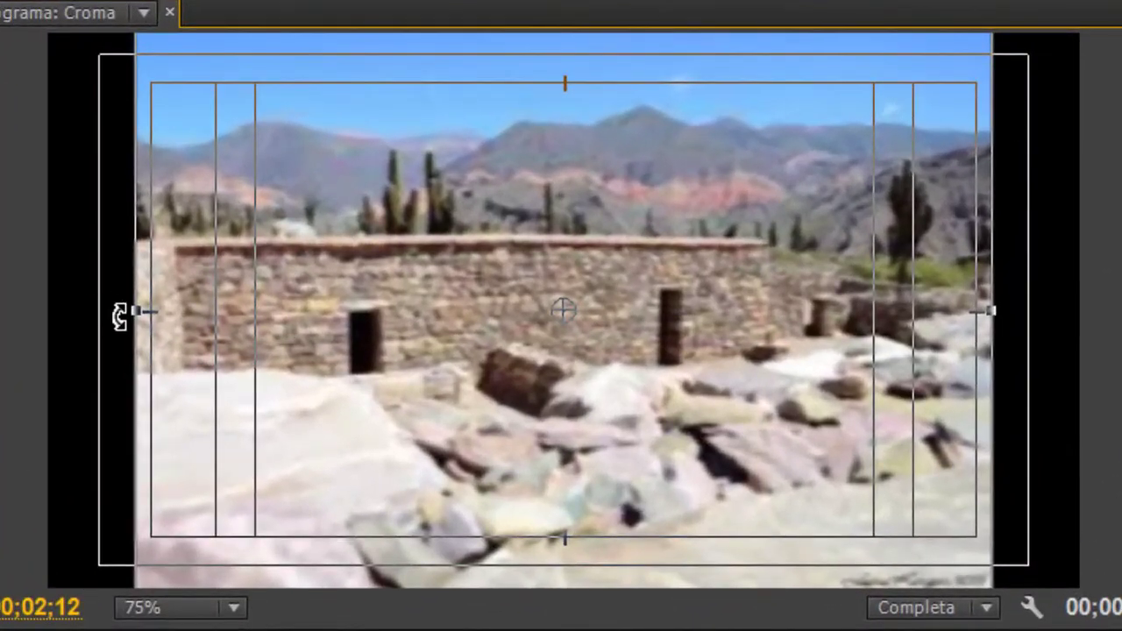
{"action": "left_click_drag", "start_coordinate": [133, 313], "coordinate": [47, 331]}
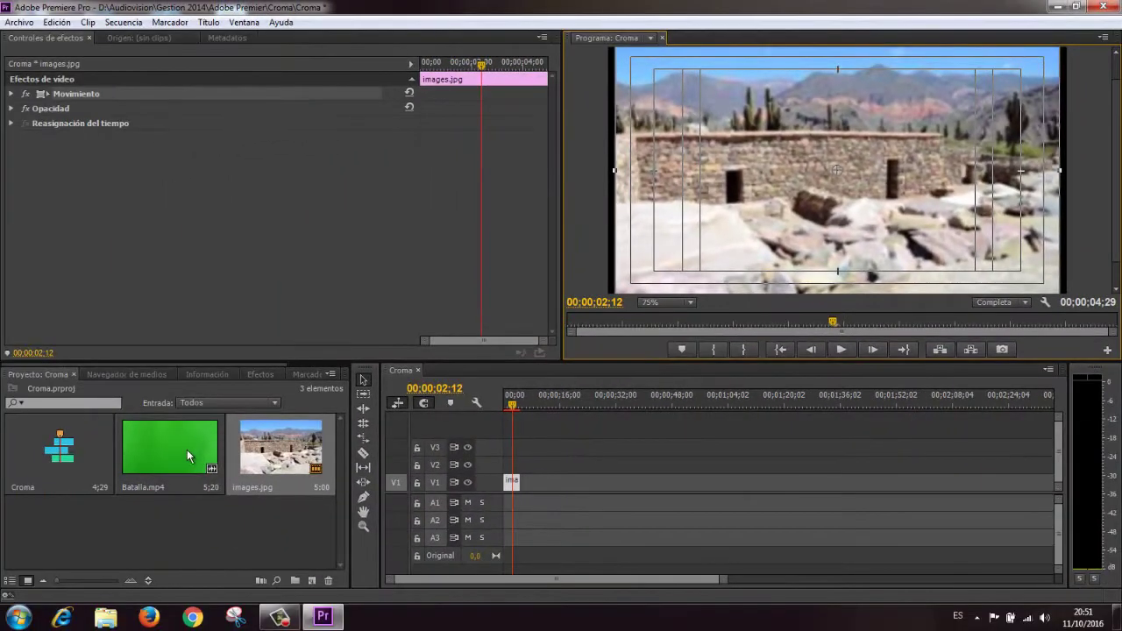
Place Batalla.mp4 at the start of track V2 above the image and fit it to the frame size
{"action": "left_click", "coordinate": [186, 452]}
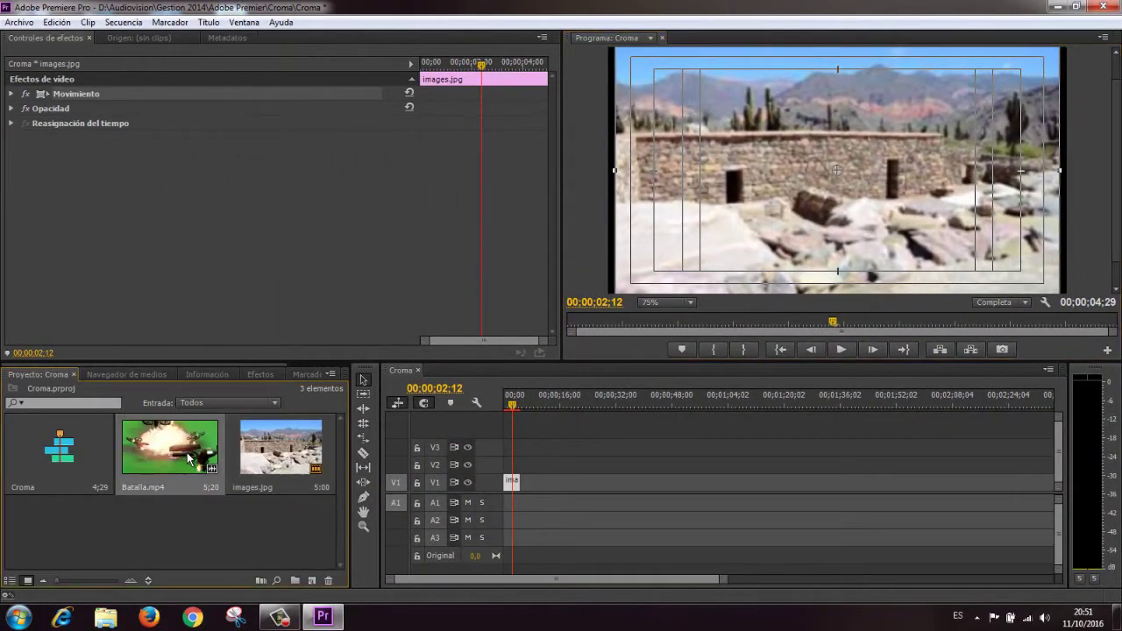
{"action": "left_click_drag", "start_coordinate": [187, 458], "coordinate": [517, 468]}
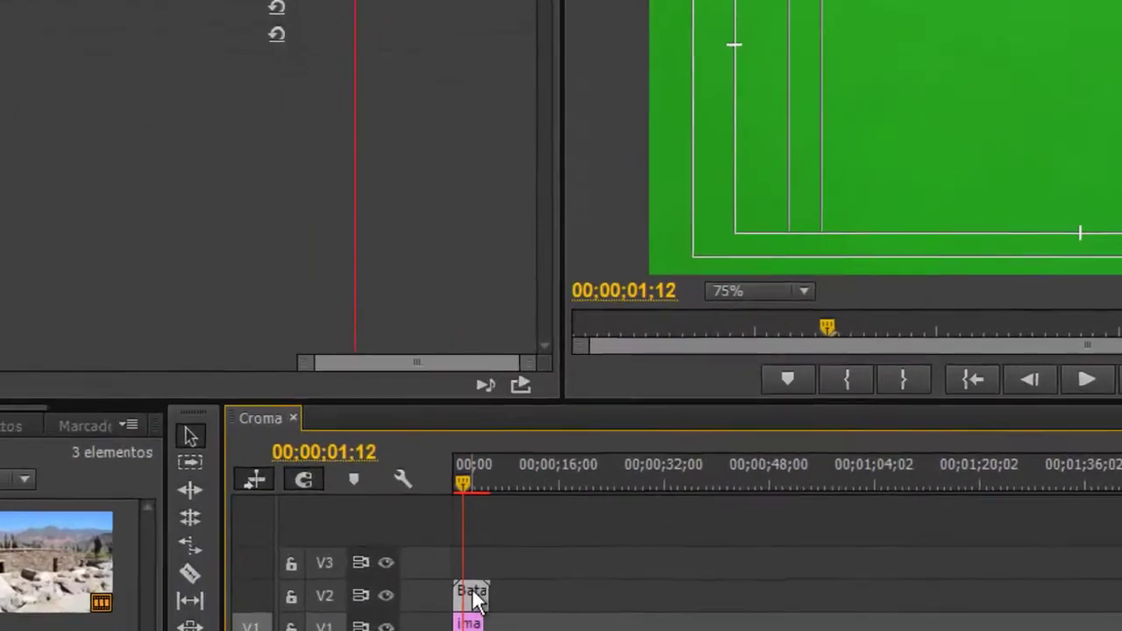
{"action": "right_click", "coordinate": [472, 596]}
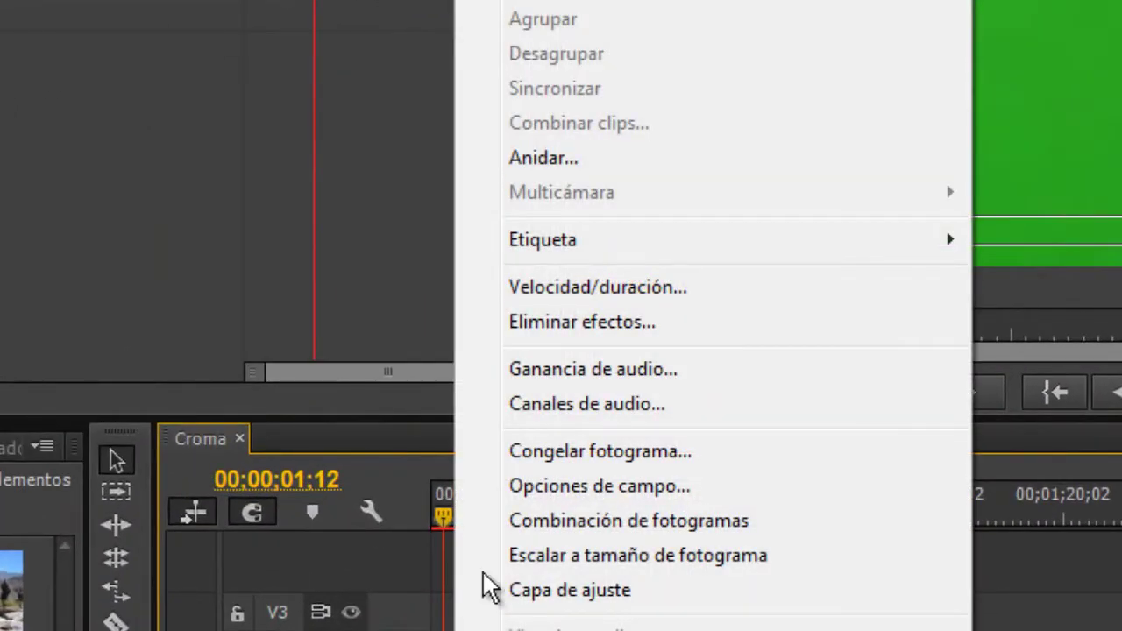
{"action": "left_click", "coordinate": [596, 555]}
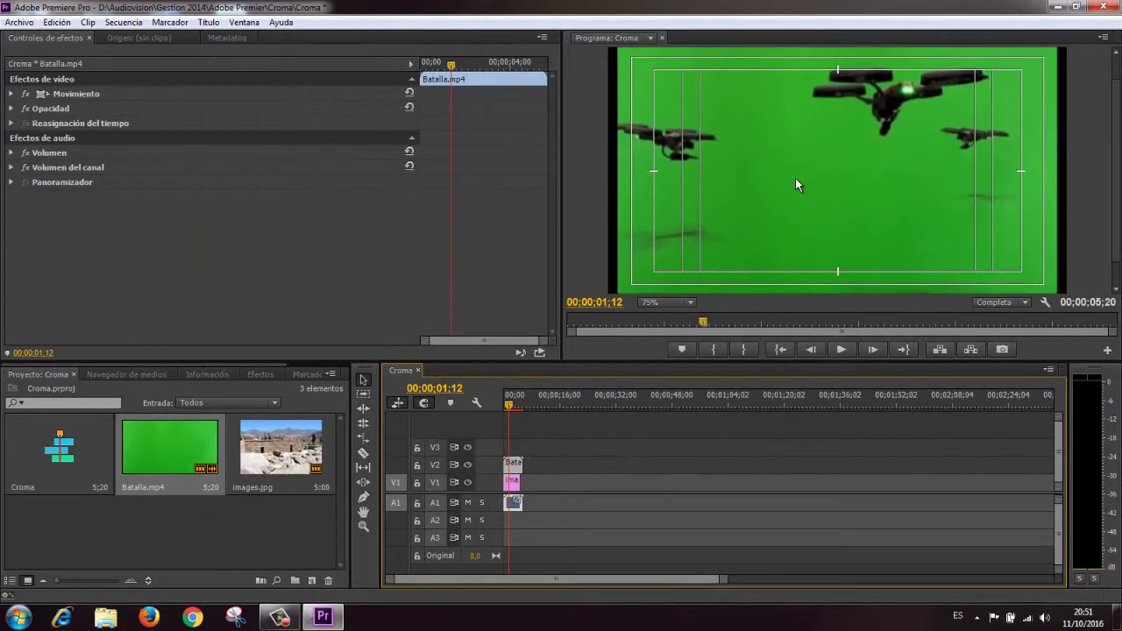
{"action": "left_click", "coordinate": [796, 178]}
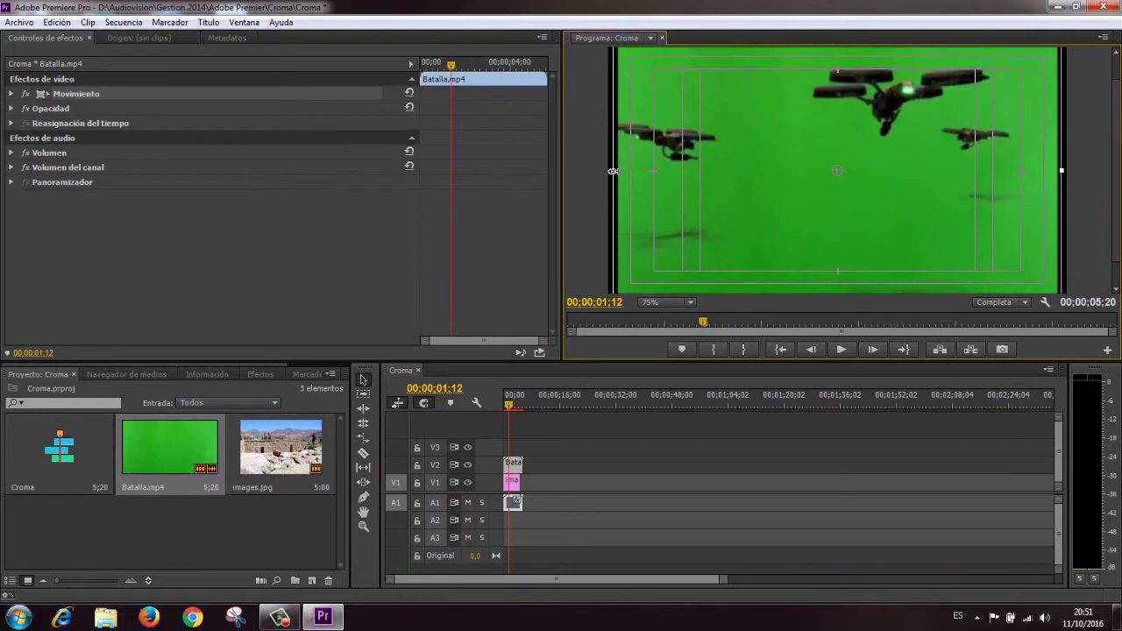
{"action": "left_click_drag", "start_coordinate": [614, 171], "coordinate": [613, 173]}
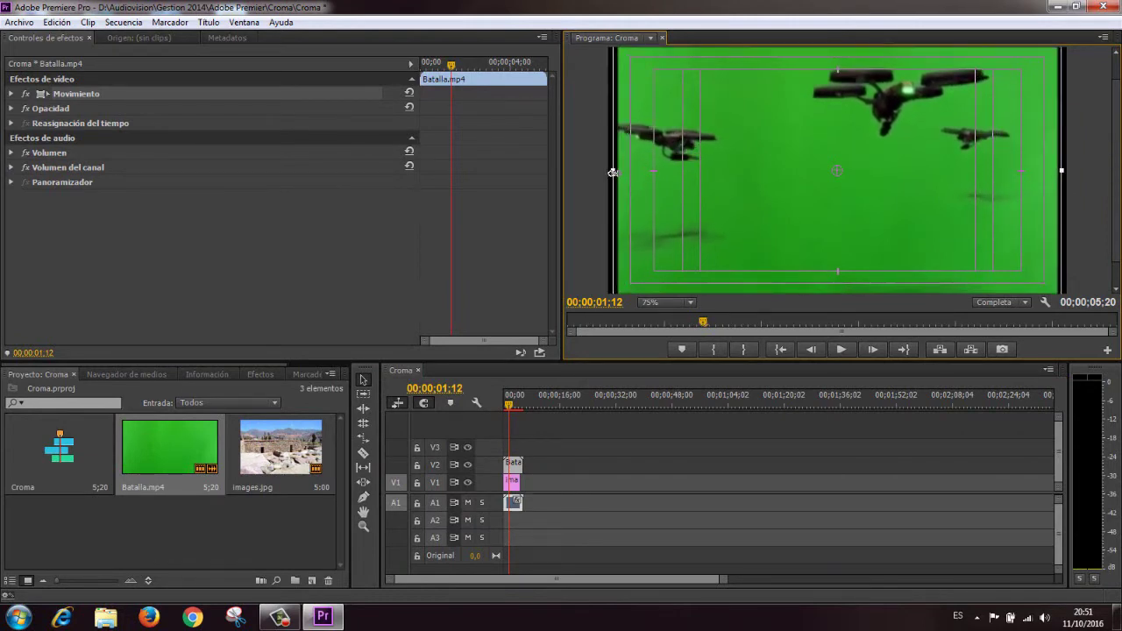
Apply the Incrustación ultra effect from the Clave group of video effects to the Batalla.mp4 clip on track V2
{"action": "key", "text": "="}
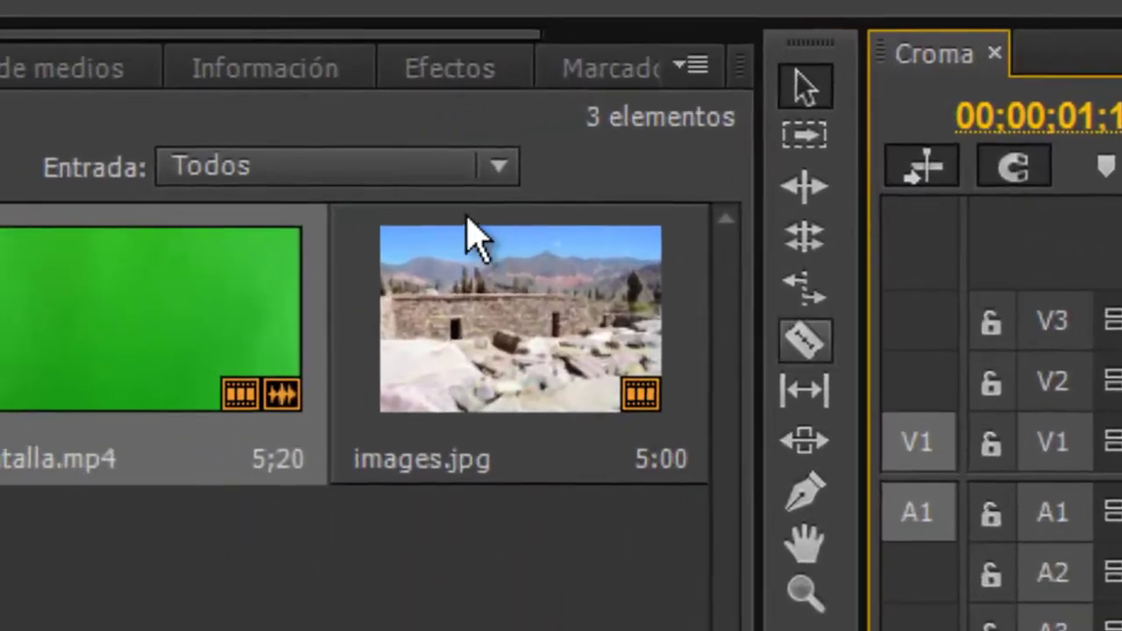
{"action": "left_click", "coordinate": [450, 68]}
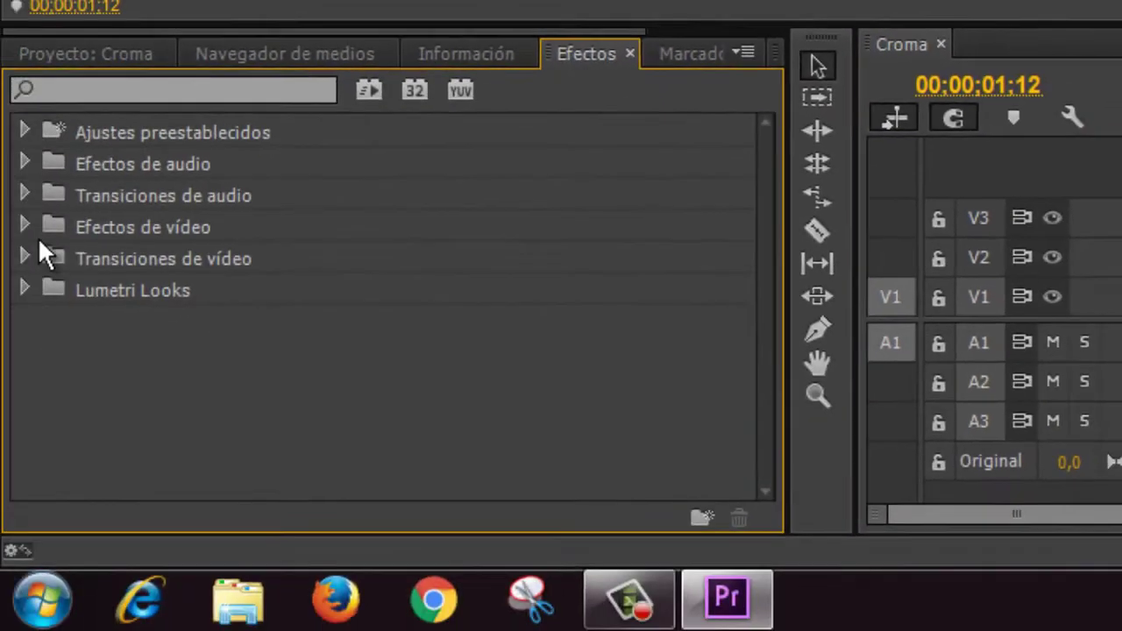
{"action": "left_click", "coordinate": [24, 227]}
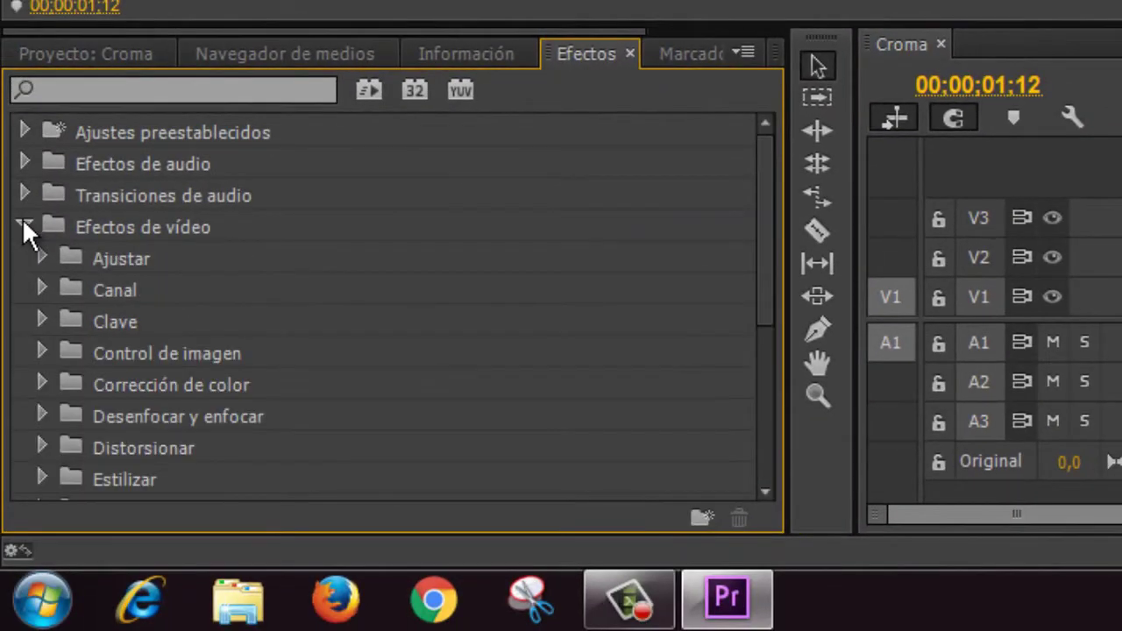
{"action": "left_click", "coordinate": [41, 320]}
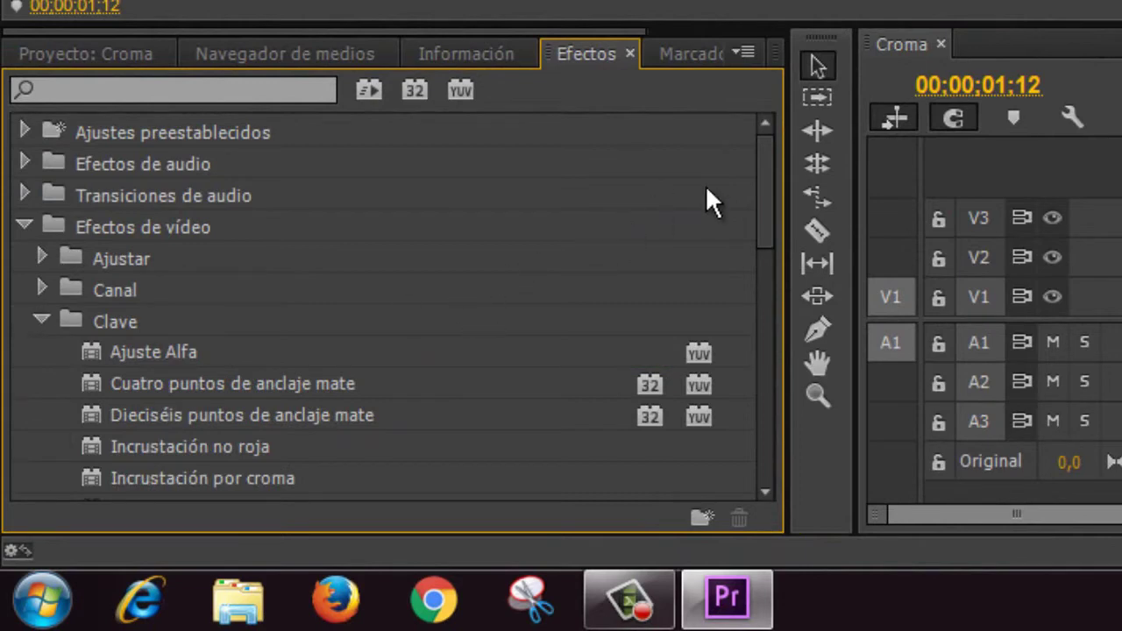
{"action": "left_click_drag", "start_coordinate": [767, 184], "coordinate": [775, 299]}
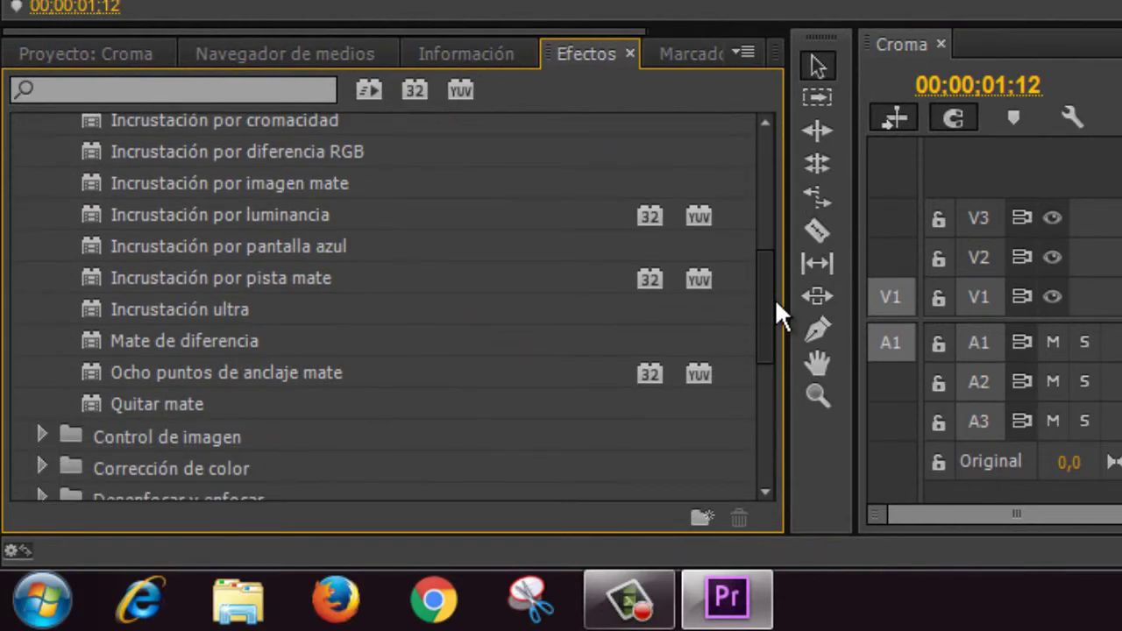
{"action": "left_click", "coordinate": [205, 309]}
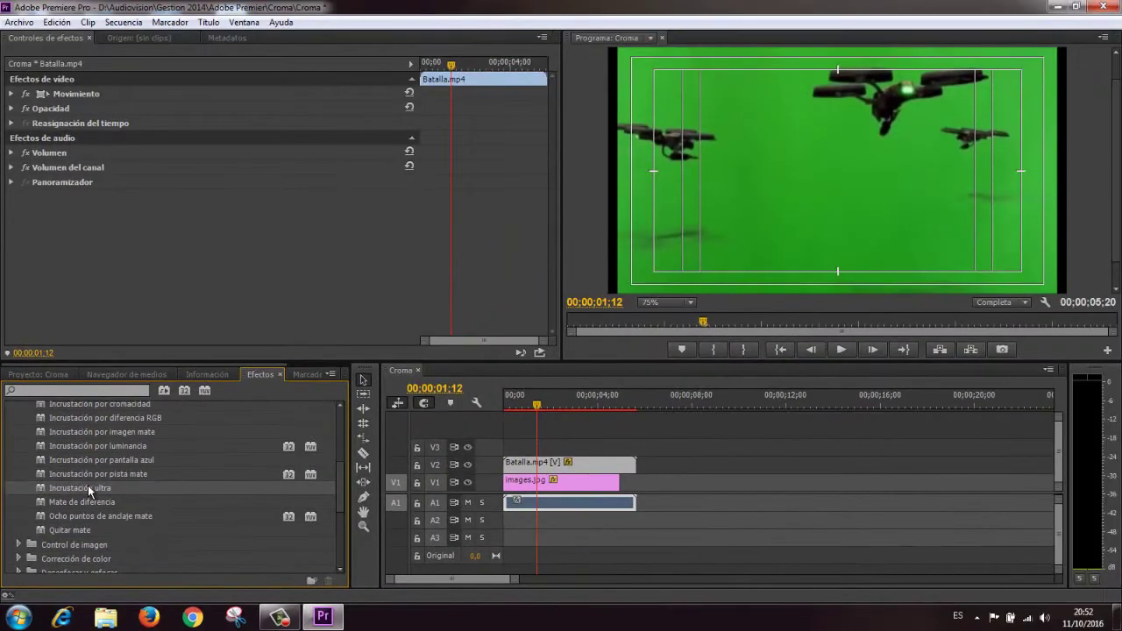
{"action": "left_click_drag", "start_coordinate": [88, 485], "coordinate": [420, 423]}
{"action": "left_click_drag", "start_coordinate": [583, 456], "coordinate": [571, 465]}
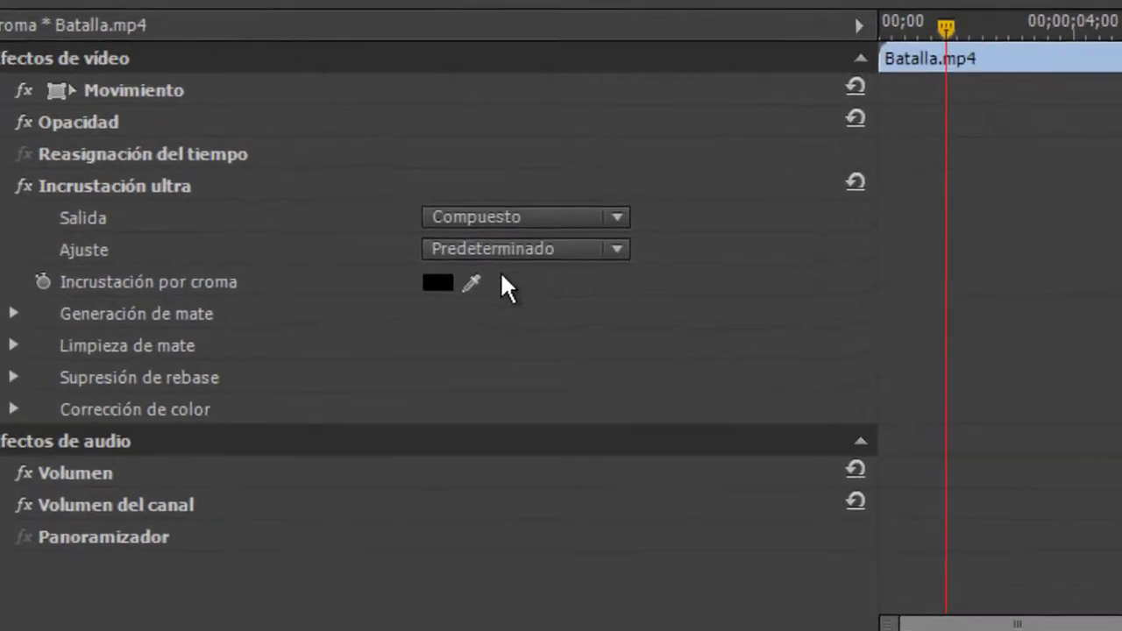
Set the Incrustación ultra key colour by sampling the green background of the Batalla video in the program monitor
{"action": "left_click", "coordinate": [471, 282]}
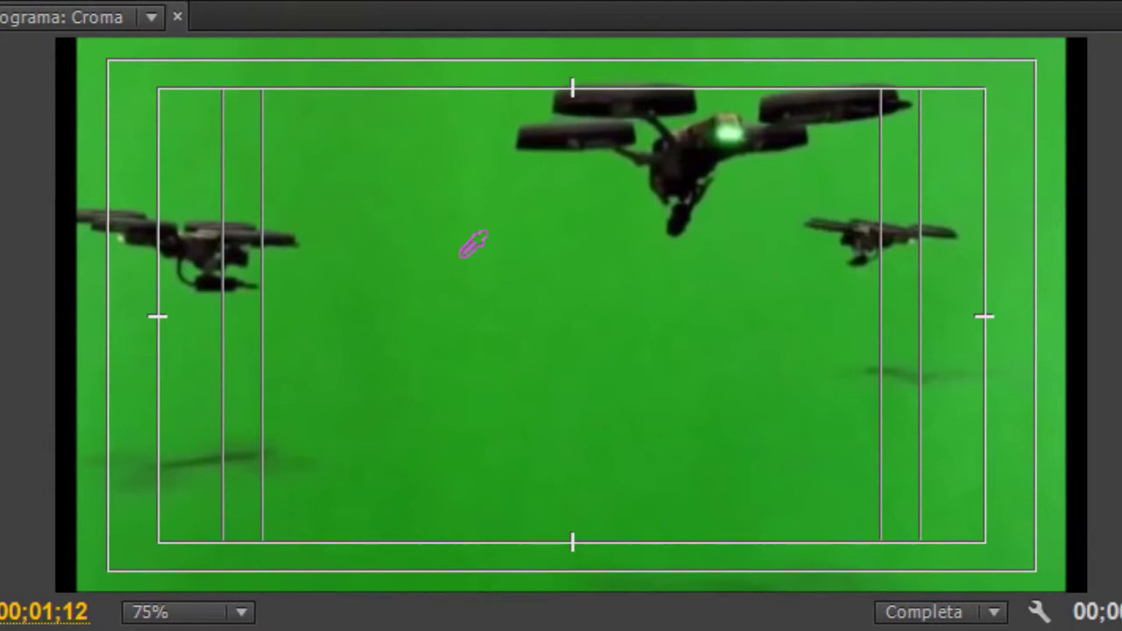
{"action": "left_click", "coordinate": [461, 256]}
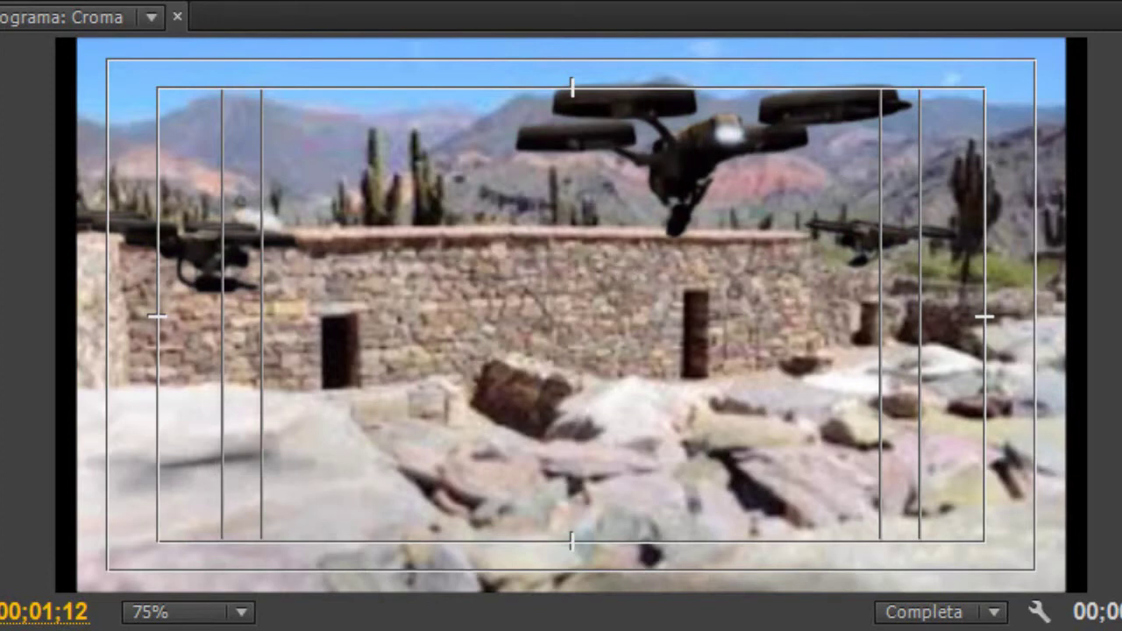
Play the keyed composite from the start of the sequence and render its preview
{"action": "key", "text": "Home"}
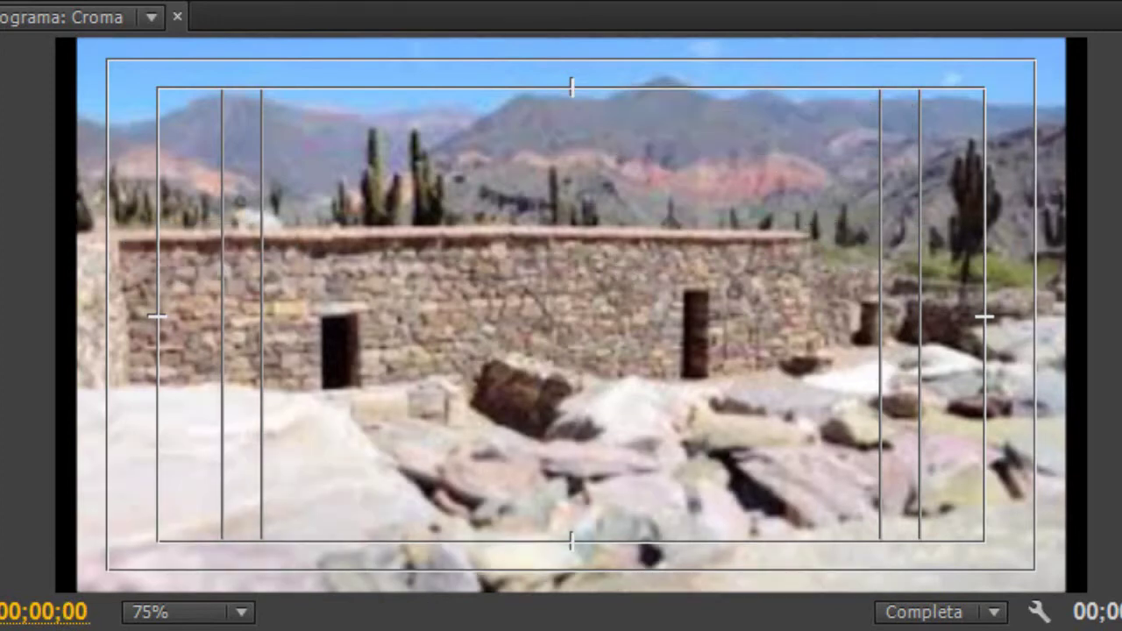
{"action": "key", "text": "space"}
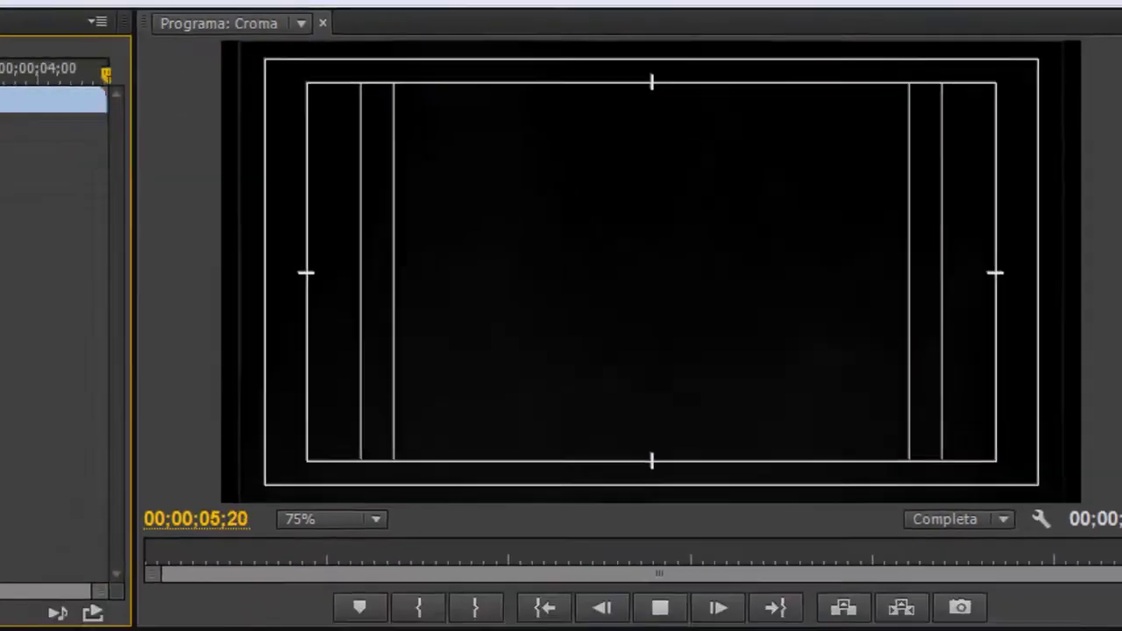
{"action": "key", "text": "space"}
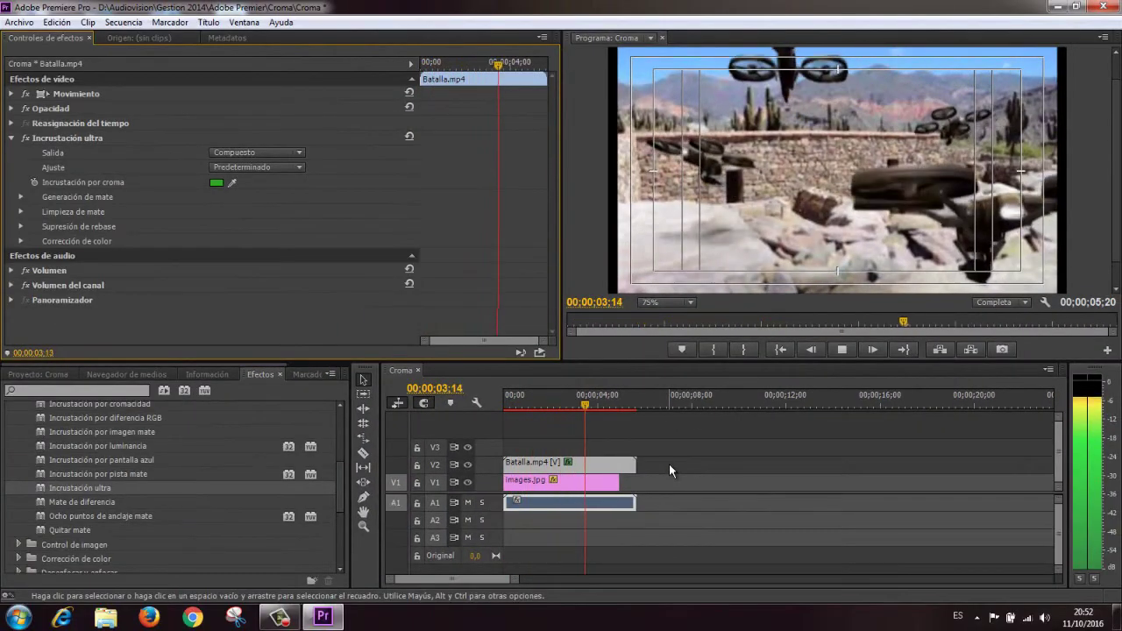
{"action": "key", "text": "Return"}
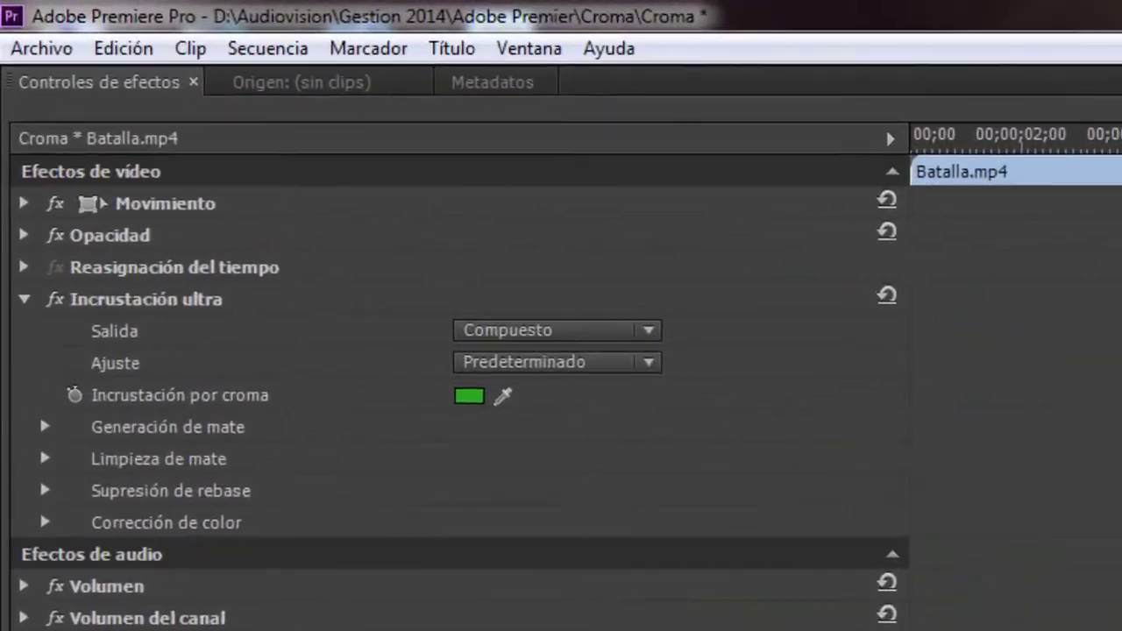
Open the media export settings for the sequence and choose the H.264 format with the YouTube SD preset at 854x480, 29,97 fps
{"action": "left_click", "coordinate": [41, 49]}
{"action": "mouse_move", "coordinate": [313, 123]}
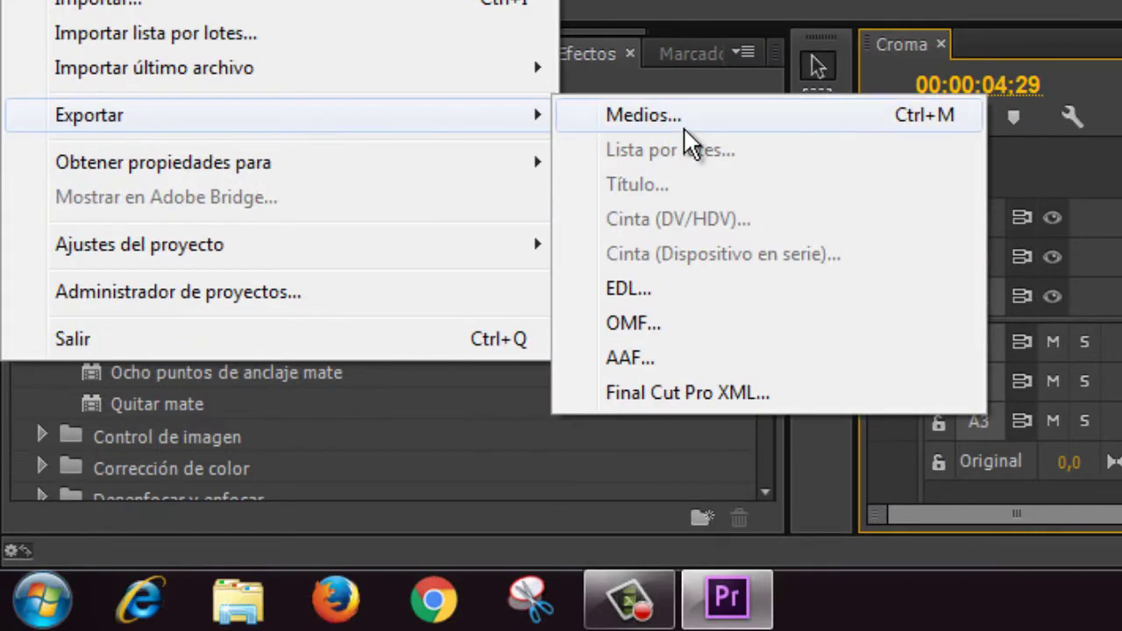
{"action": "left_click", "coordinate": [711, 120]}
{"action": "left_click", "coordinate": [613, 4]}
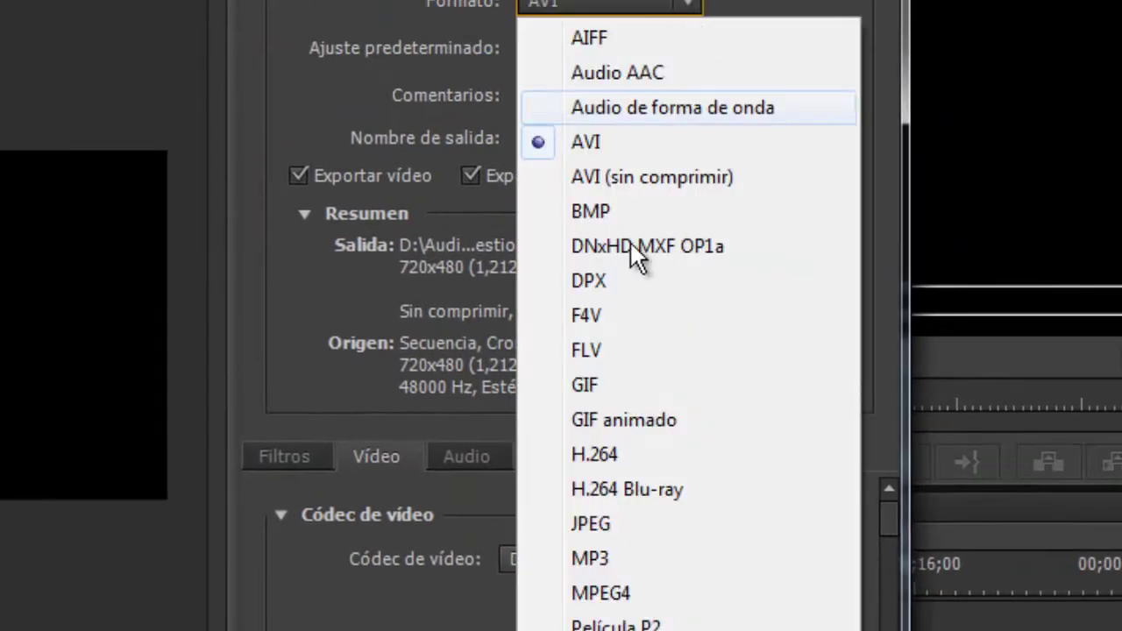
{"action": "left_click", "coordinate": [606, 452]}
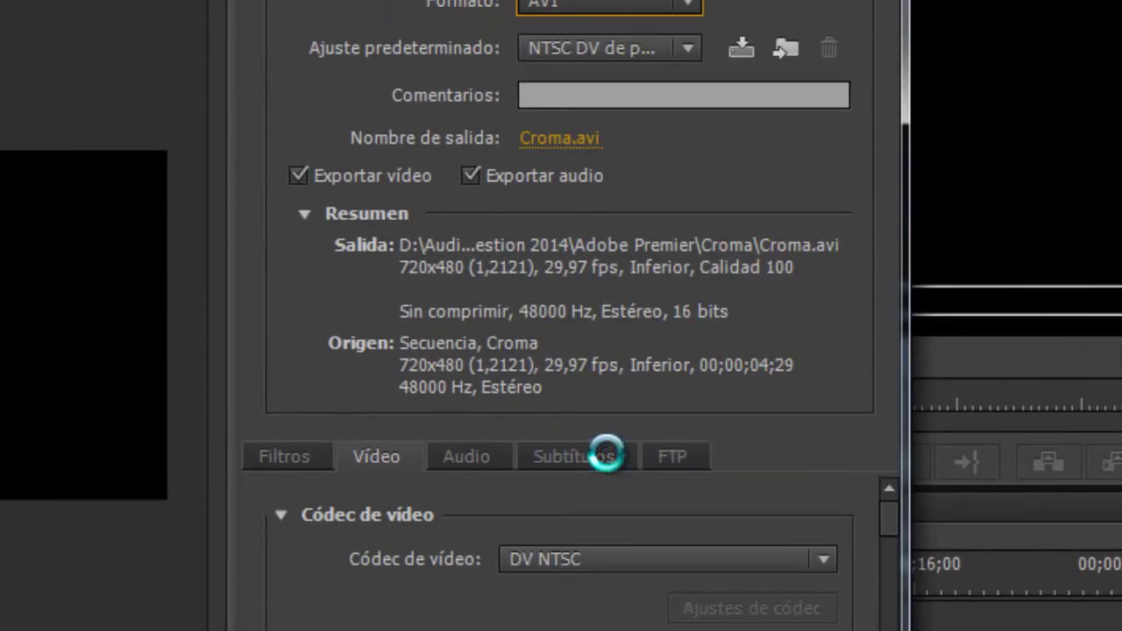
{"action": "left_click", "coordinate": [687, 48]}
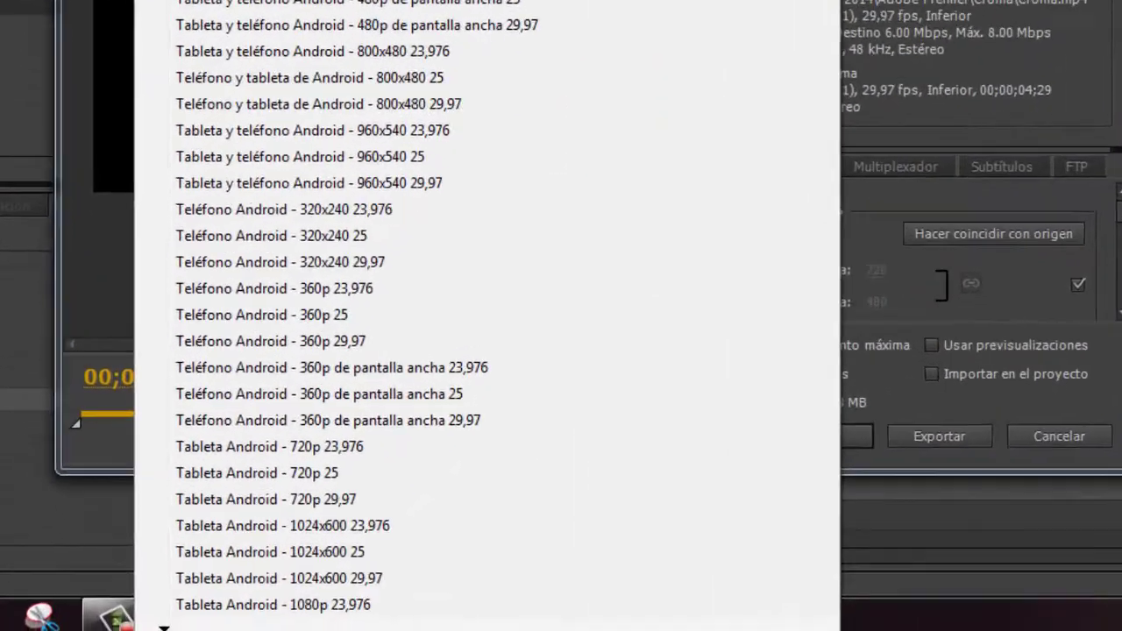
{"action": "scroll", "coordinate": [240, 78], "scroll_direction": "down", "scroll_amount": 10}
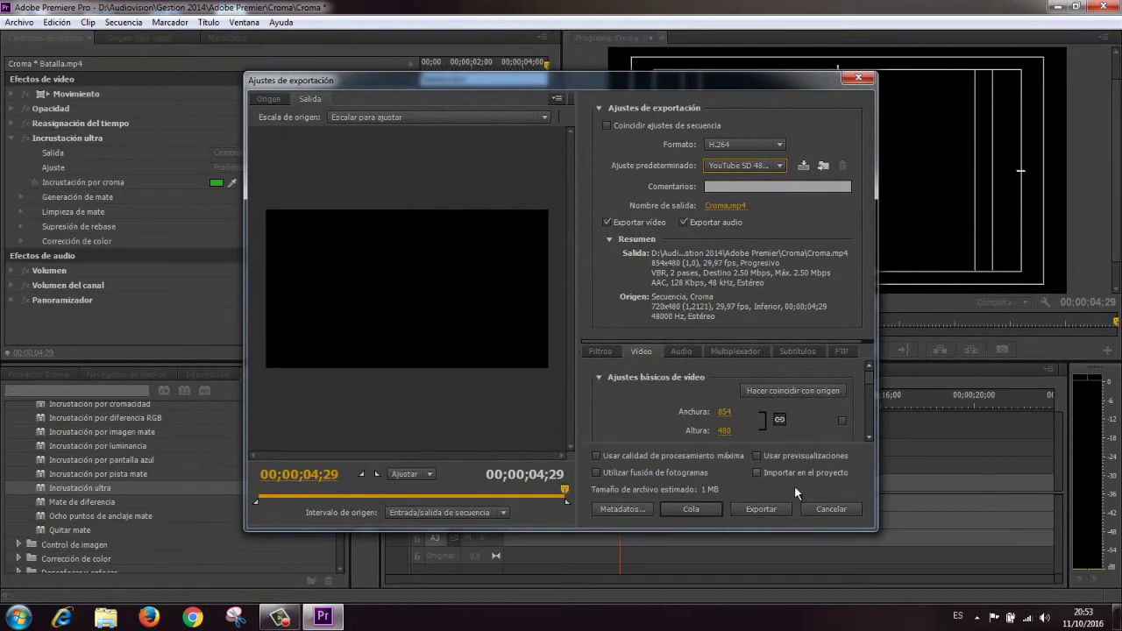
Export the sequence to the Croma folder as Master Croma.mp4 and save the project
{"action": "left_click", "coordinate": [724, 207]}
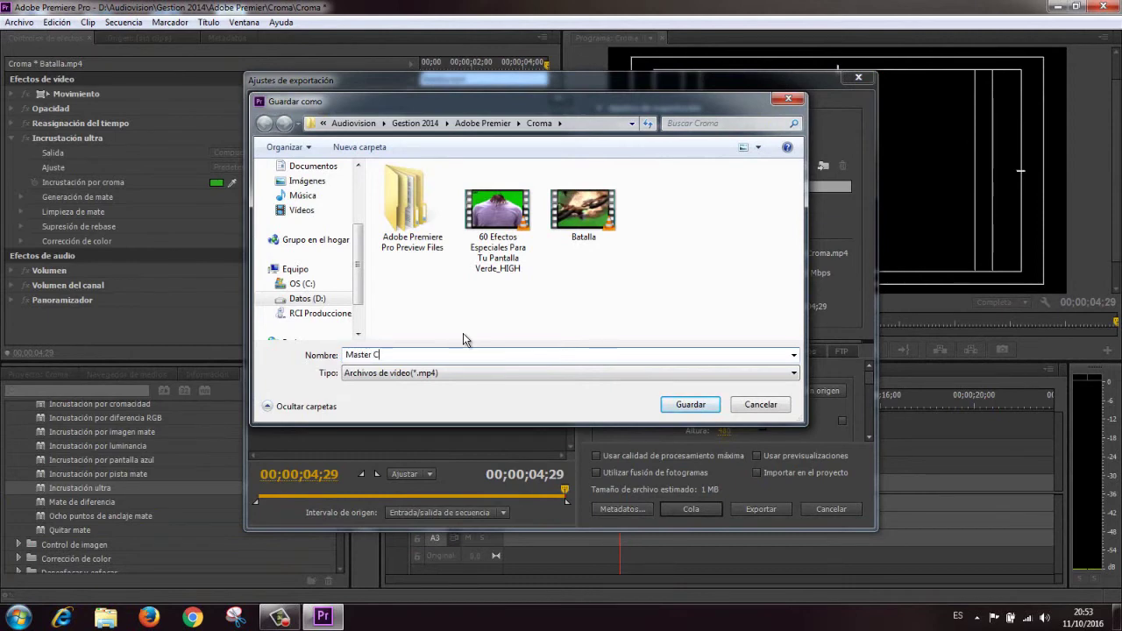
{"action": "left_click", "coordinate": [690, 404]}
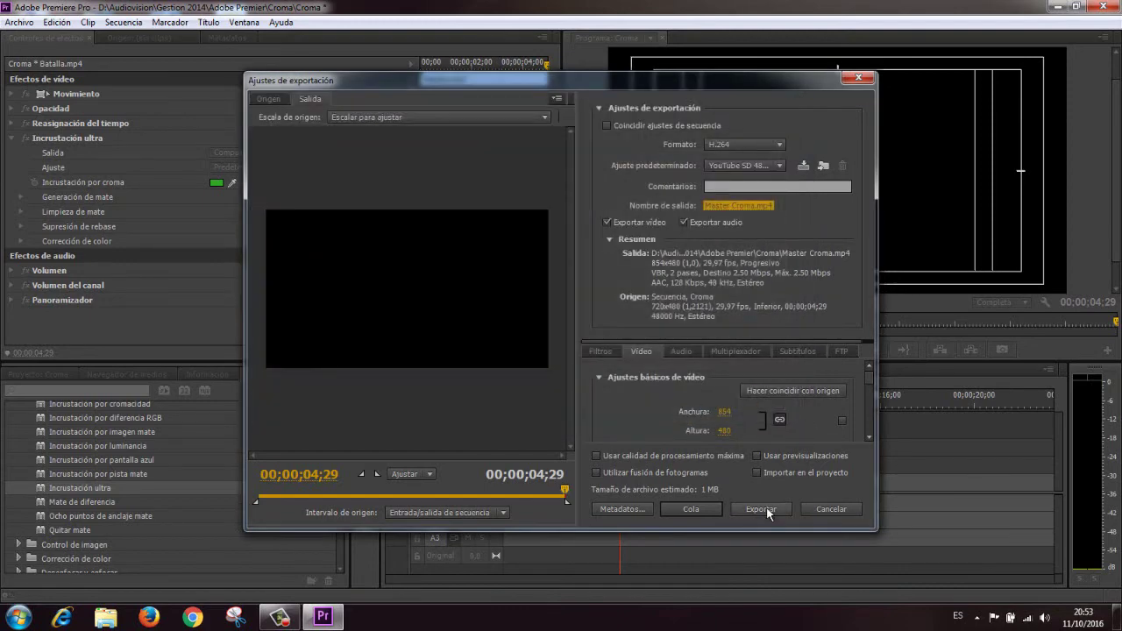
{"action": "left_click", "coordinate": [766, 509]}
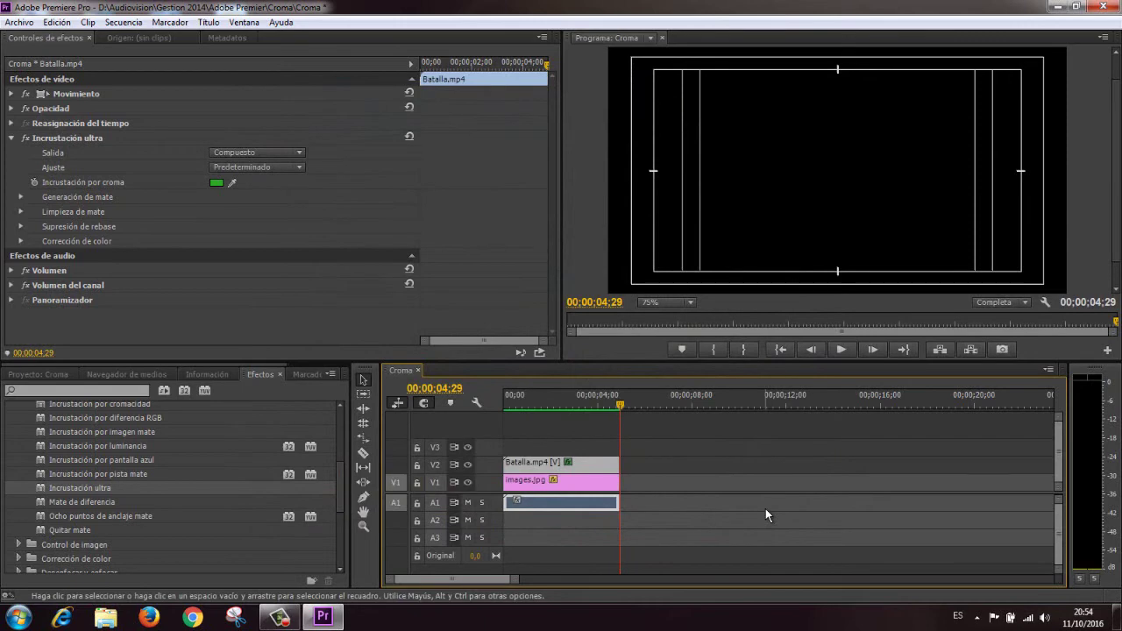
{"action": "key", "text": "ctrl+s"}
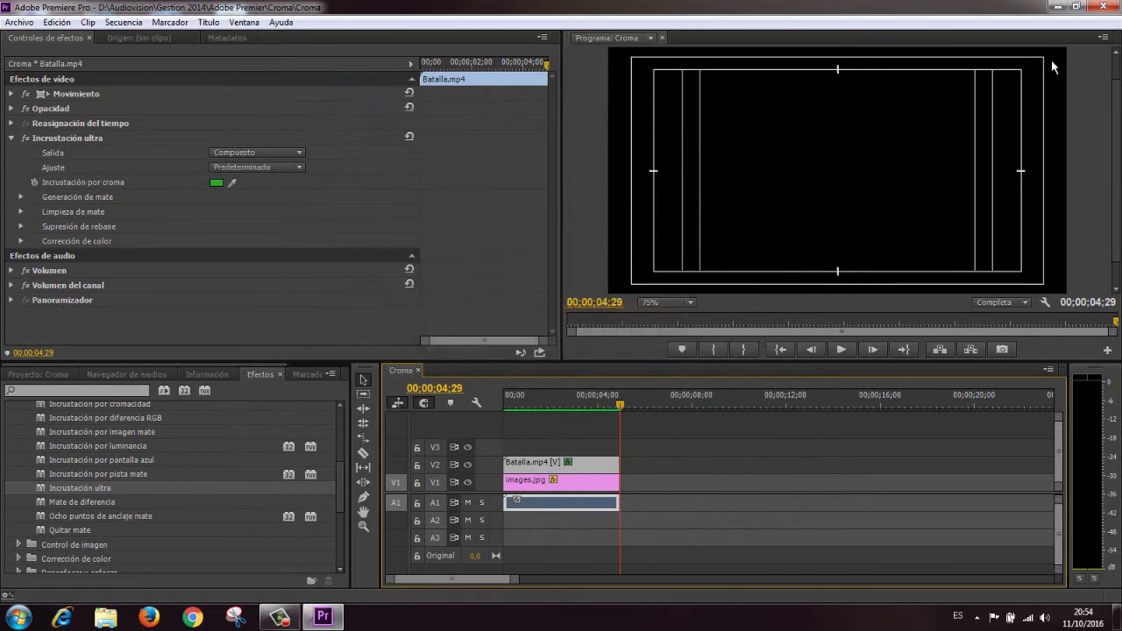
Minimize the editor and open Equipo from the desktop to browse the computer's drives
{"action": "left_click", "coordinate": [1056, 7]}
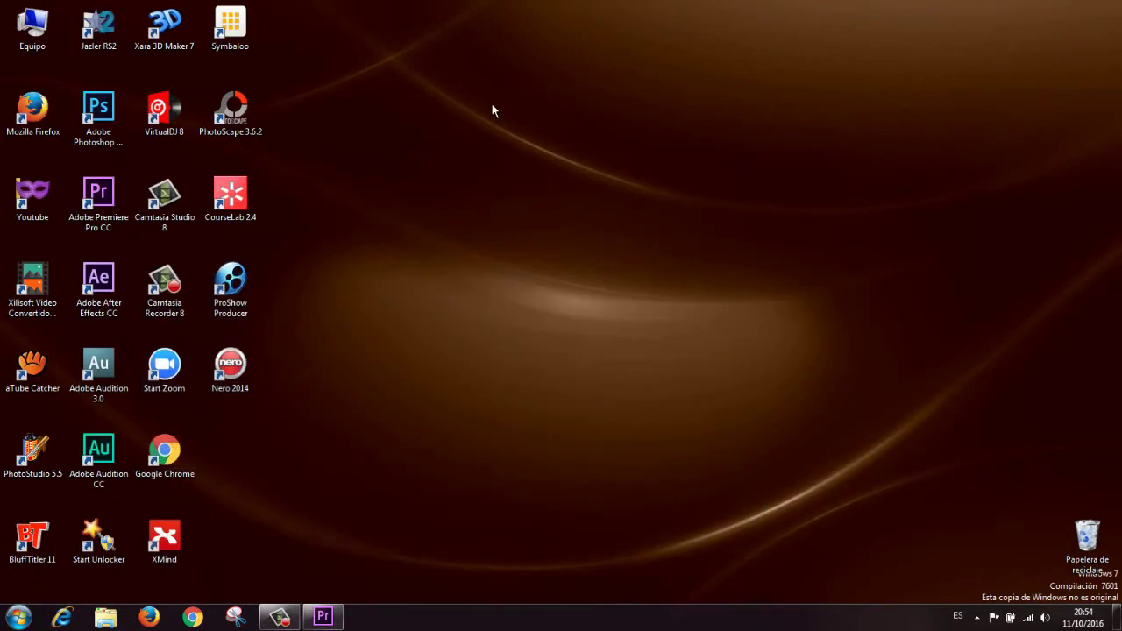
{"action": "double_click", "coordinate": [27, 32]}
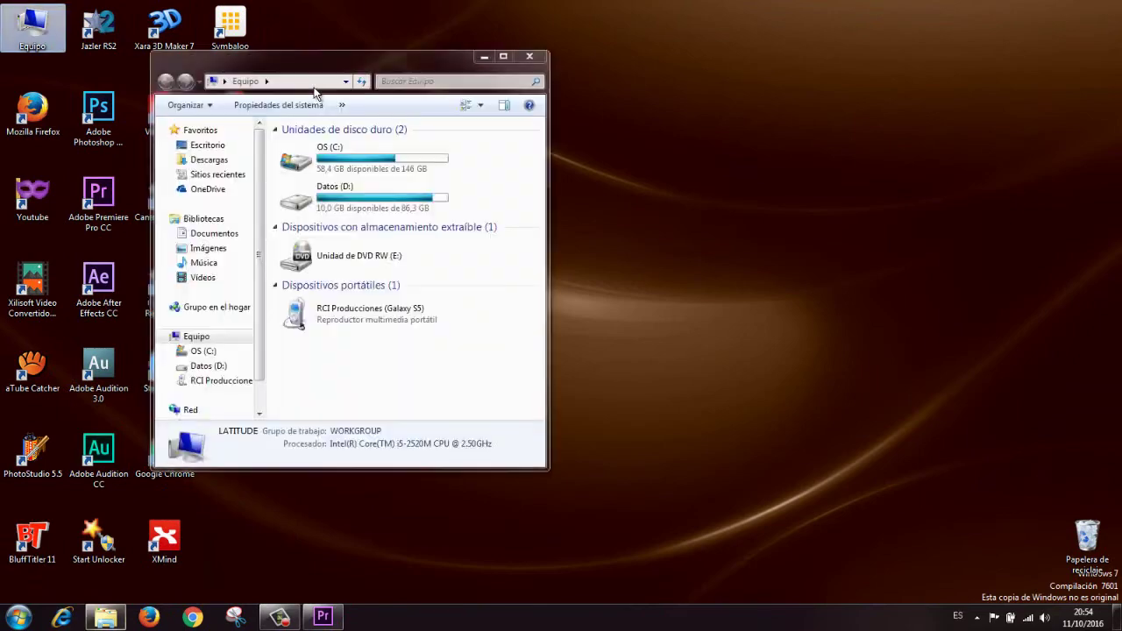
{"action": "double_click", "coordinate": [346, 165]}
{"action": "left_click", "coordinate": [344, 162]}
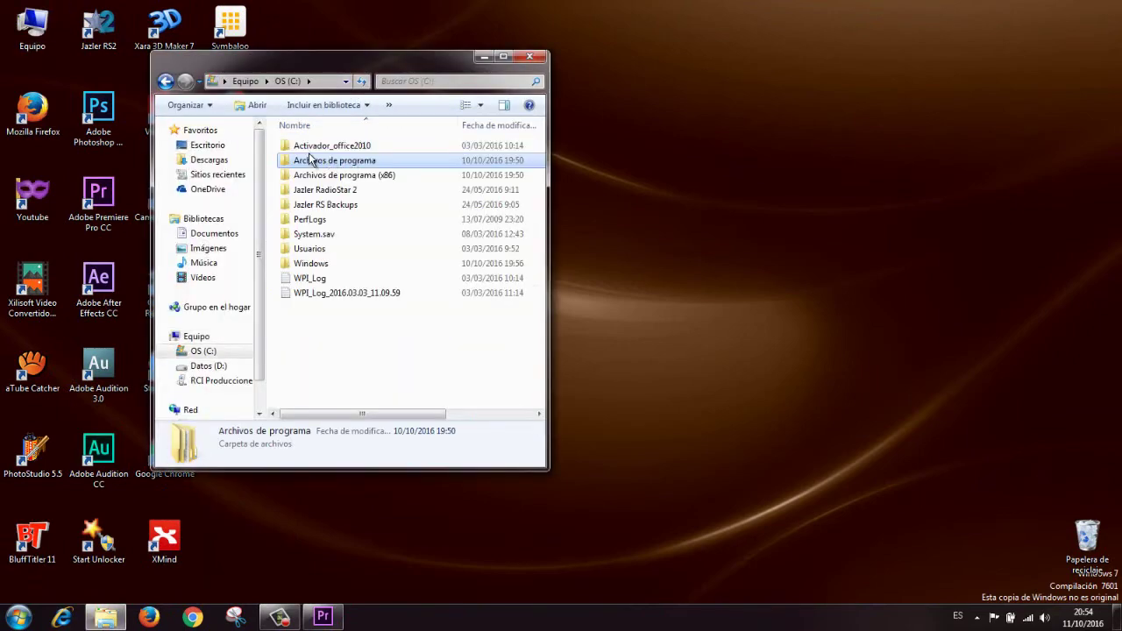
{"action": "left_click", "coordinate": [166, 81]}
Open the Croma folder in D:\Audiovision\Gestion 2014\Adobe Premier and play the exported Master Croma video
{"action": "left_click", "coordinate": [331, 203]}
{"action": "double_click", "coordinate": [331, 203]}
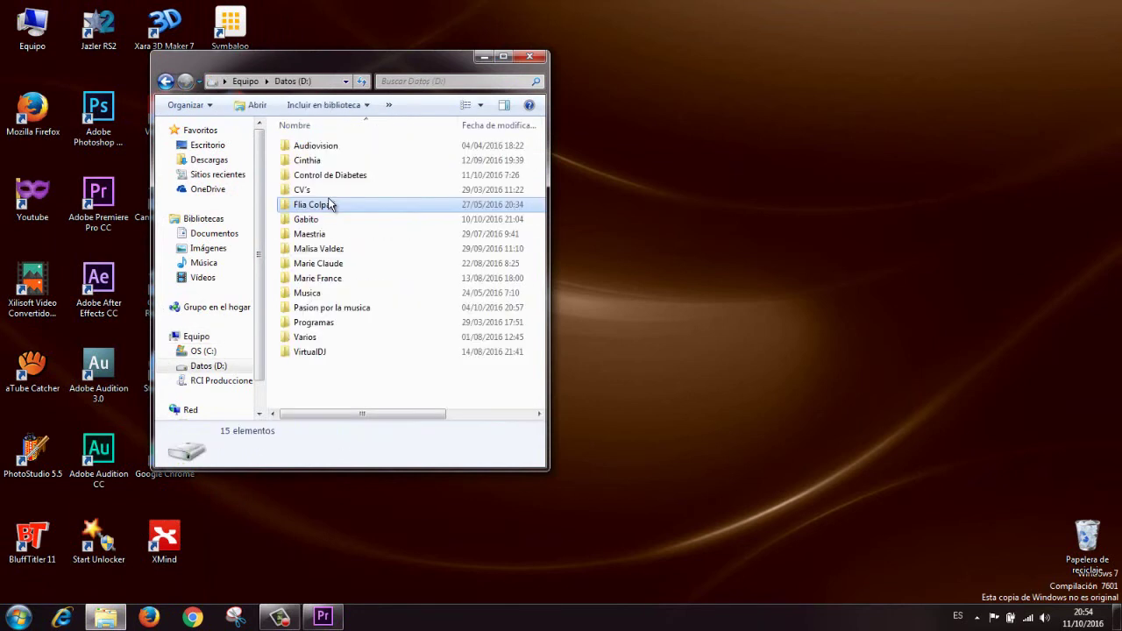
{"action": "double_click", "coordinate": [321, 146]}
{"action": "left_click", "coordinate": [319, 149]}
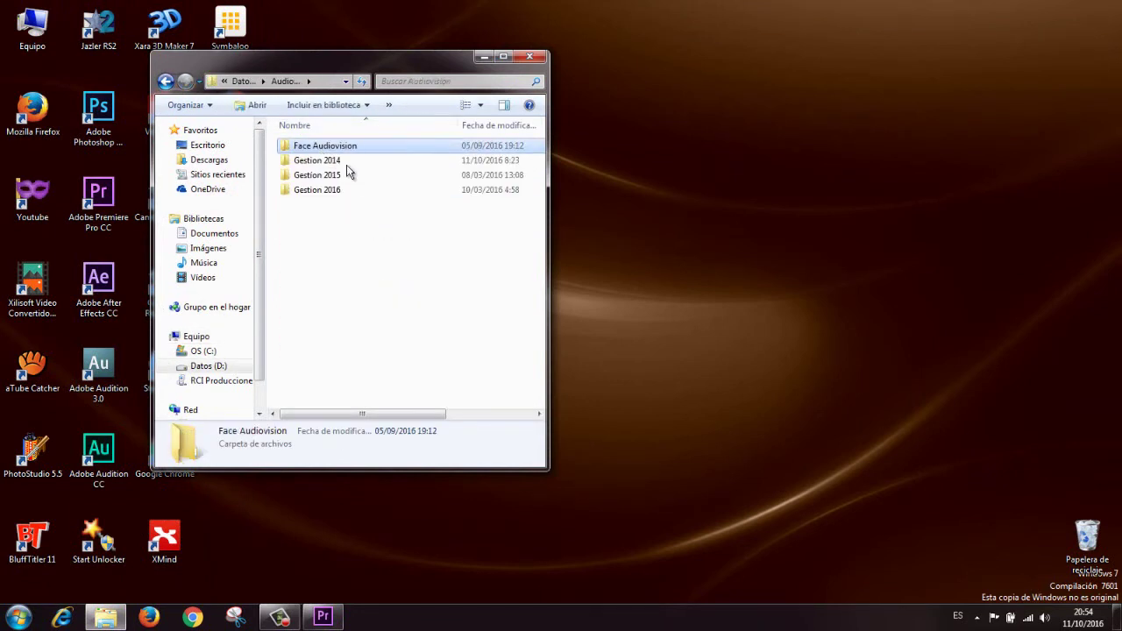
{"action": "double_click", "coordinate": [329, 162]}
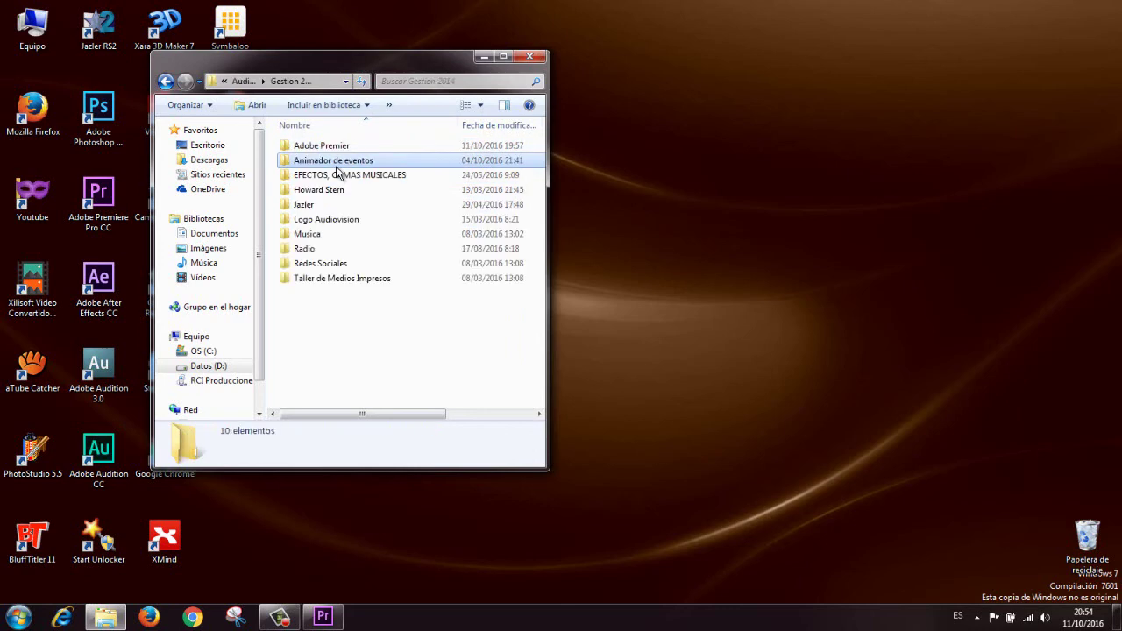
{"action": "left_click", "coordinate": [309, 147]}
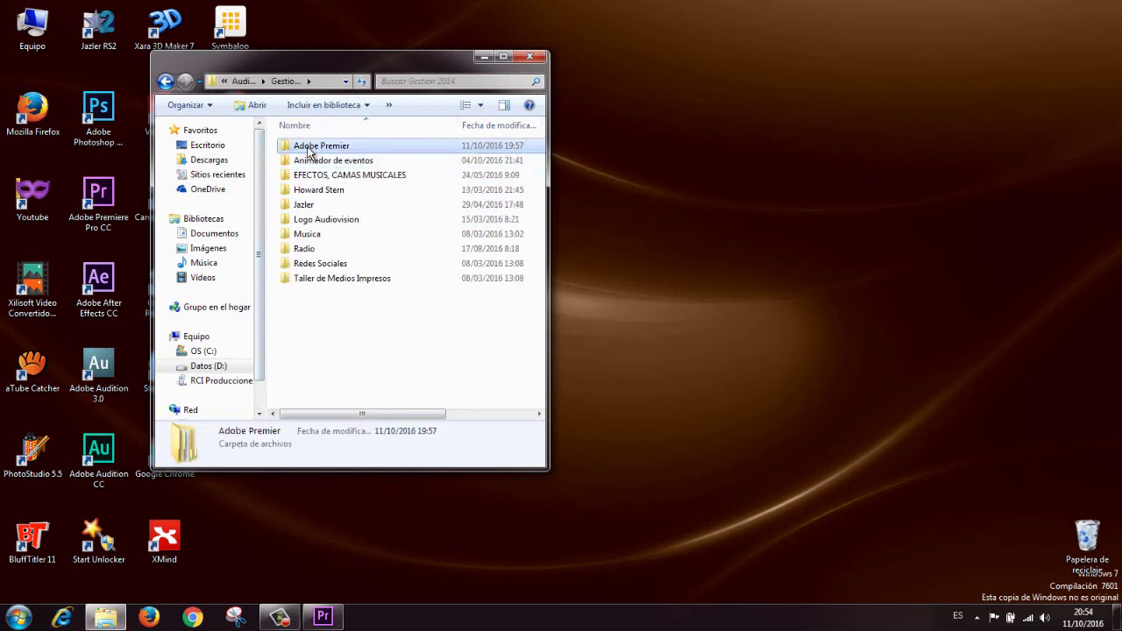
{"action": "double_click", "coordinate": [309, 147]}
{"action": "double_click", "coordinate": [305, 149]}
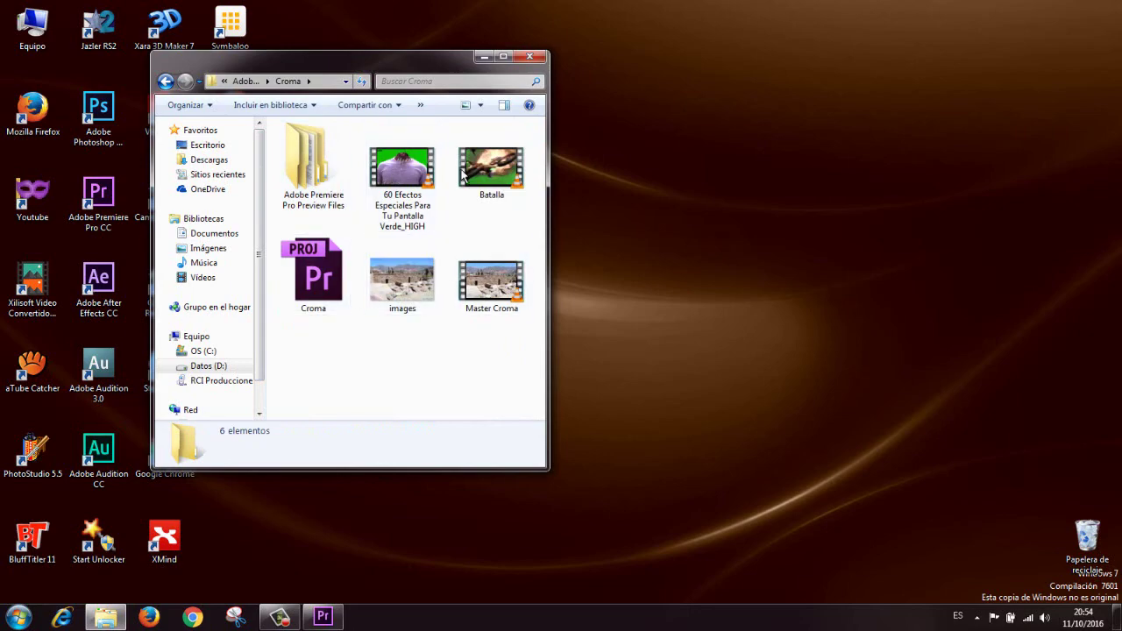
{"action": "double_click", "coordinate": [486, 287]}
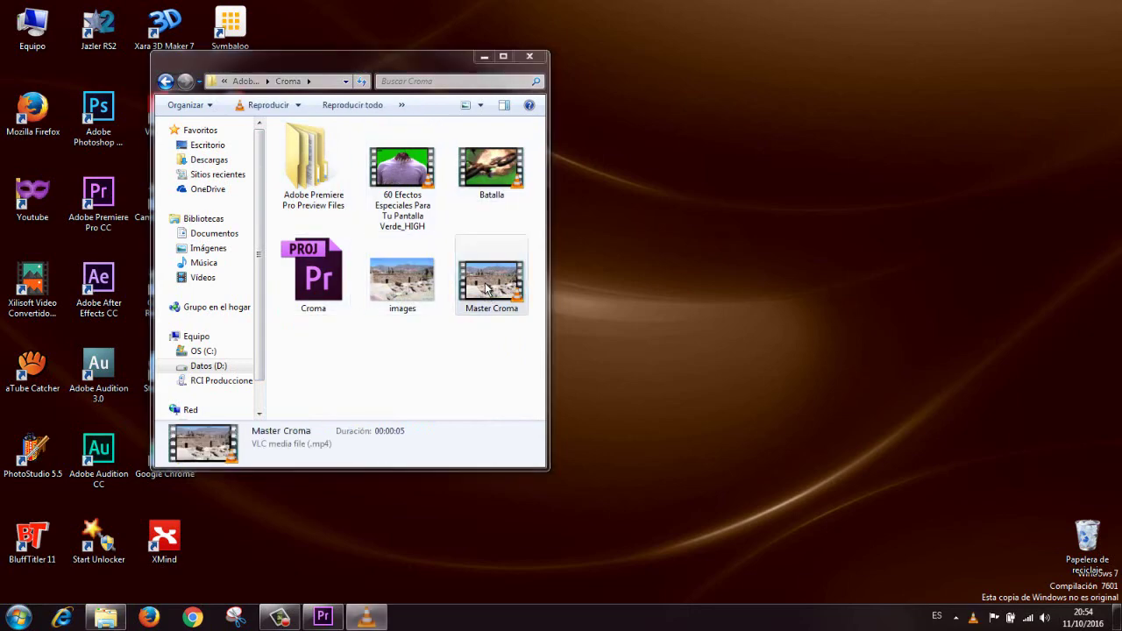